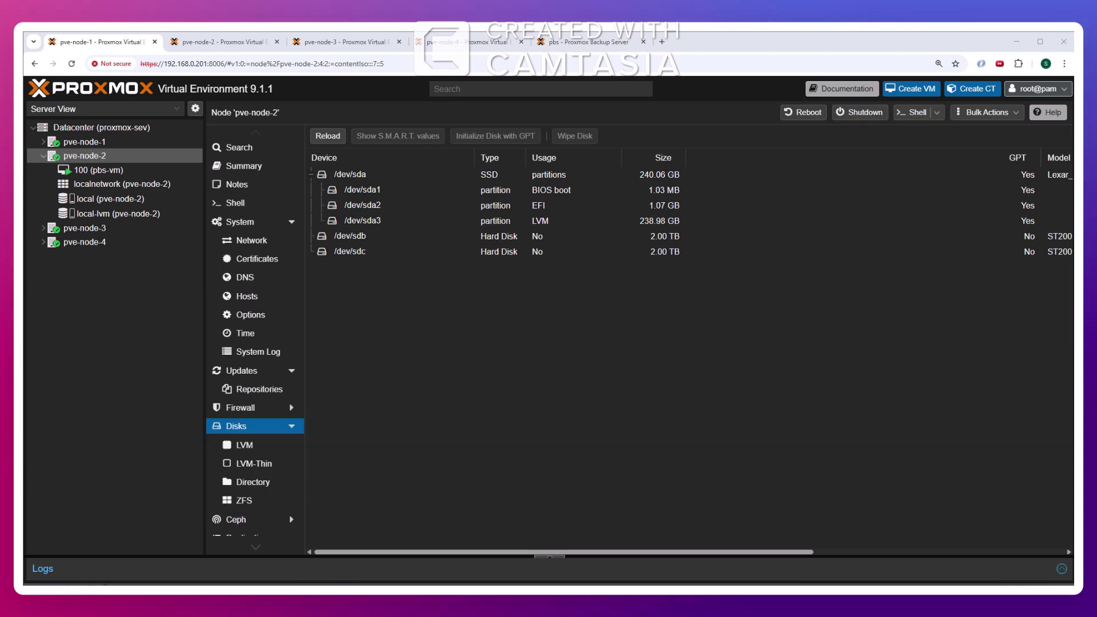
Check pbs-vm's hardware, then view the Proxmox Backup Server interface with no datastores configured
{"action": "left_click", "coordinate": [122, 170]}
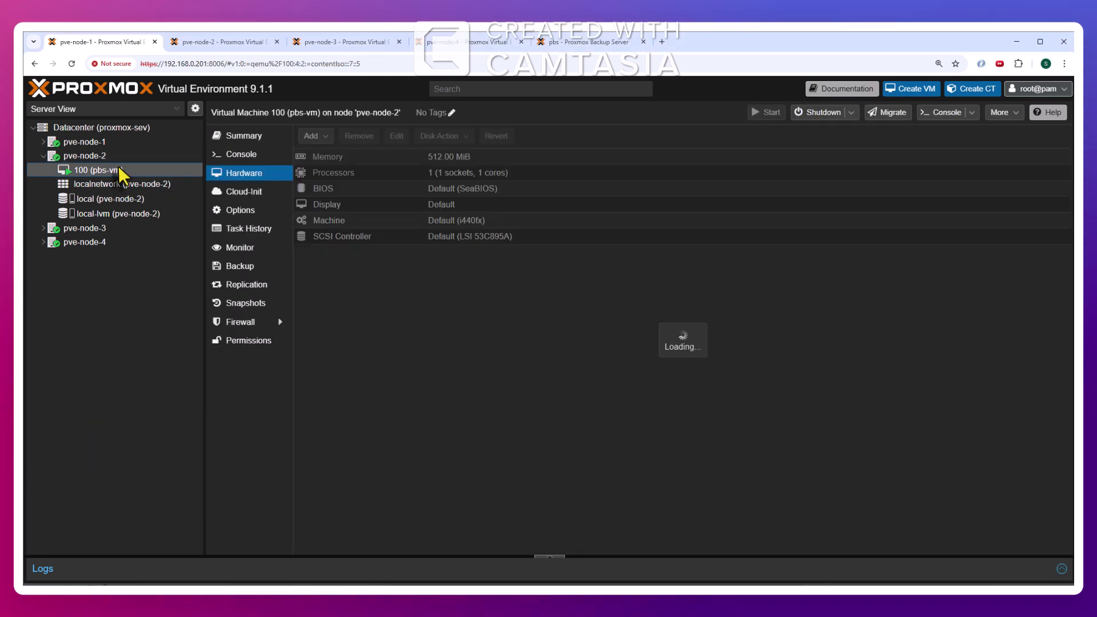
{"action": "left_click", "coordinate": [580, 43]}
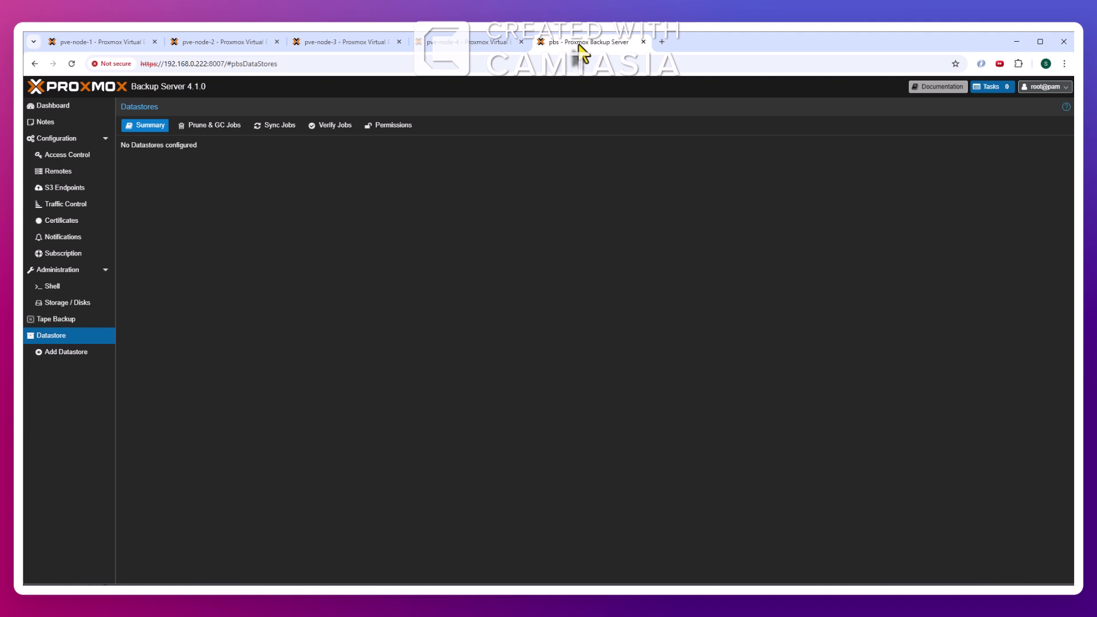
Confirm PBS has no datastores, then view pve-node-2's disks showing unused 2 TB /dev/sdb and /dev/sdc
{"action": "left_click", "coordinate": [55, 108]}
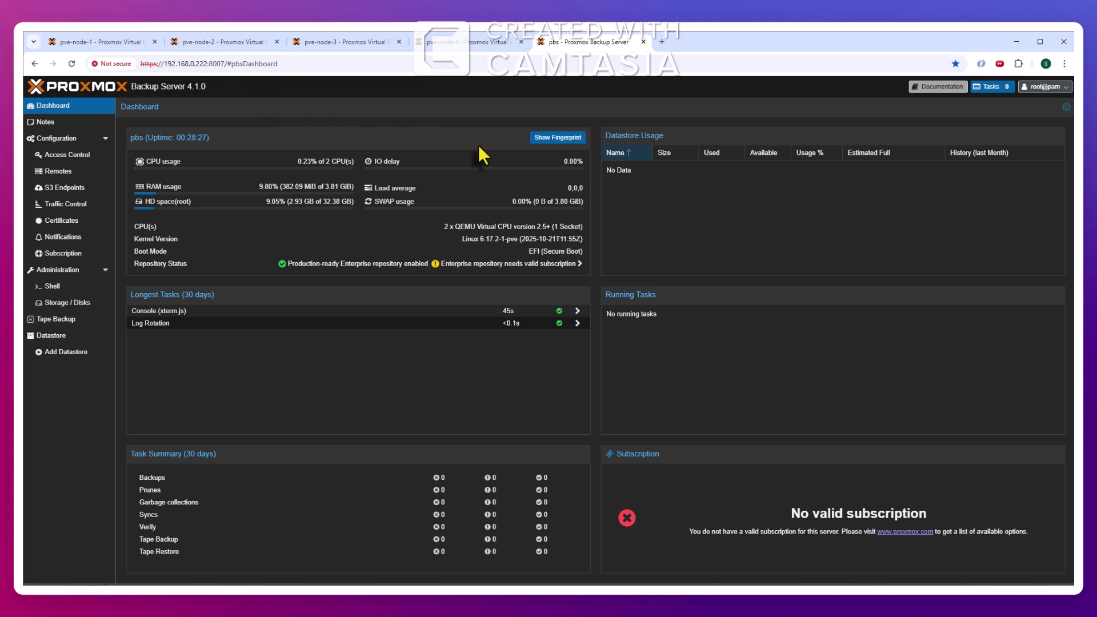
{"action": "left_click", "coordinate": [51, 337]}
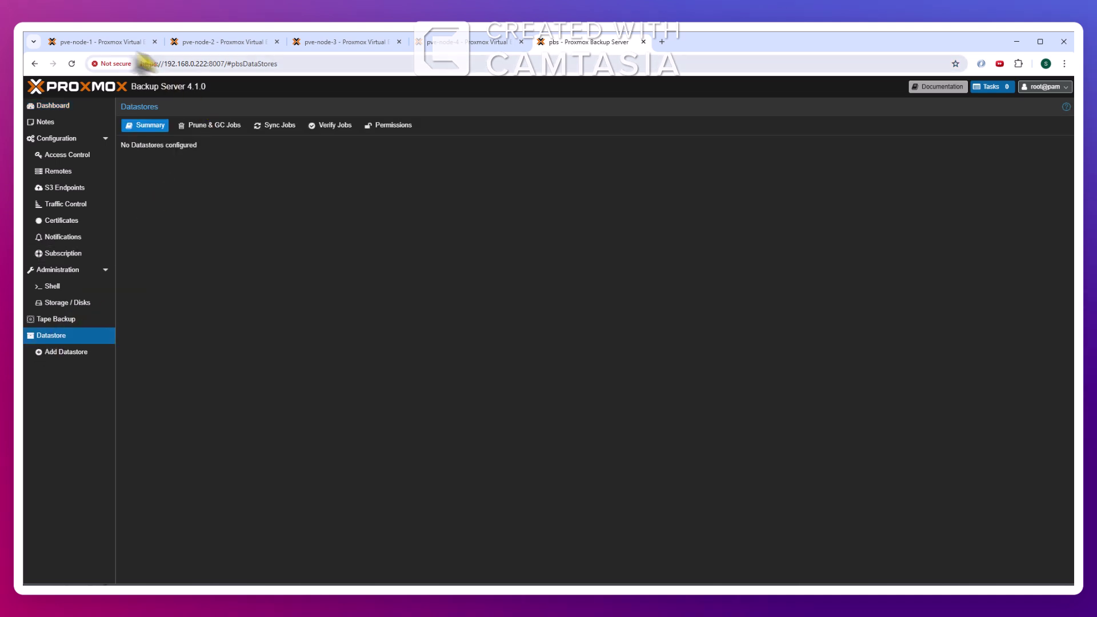
{"action": "left_click", "coordinate": [114, 42]}
{"action": "left_click", "coordinate": [84, 155]}
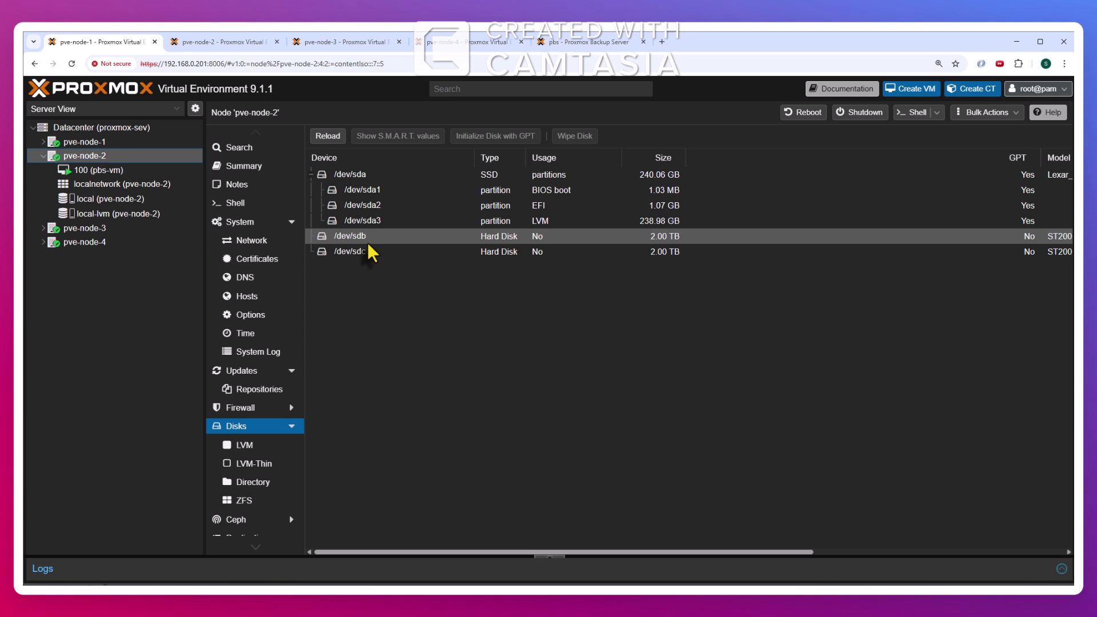
{"action": "left_click", "coordinate": [112, 177]}
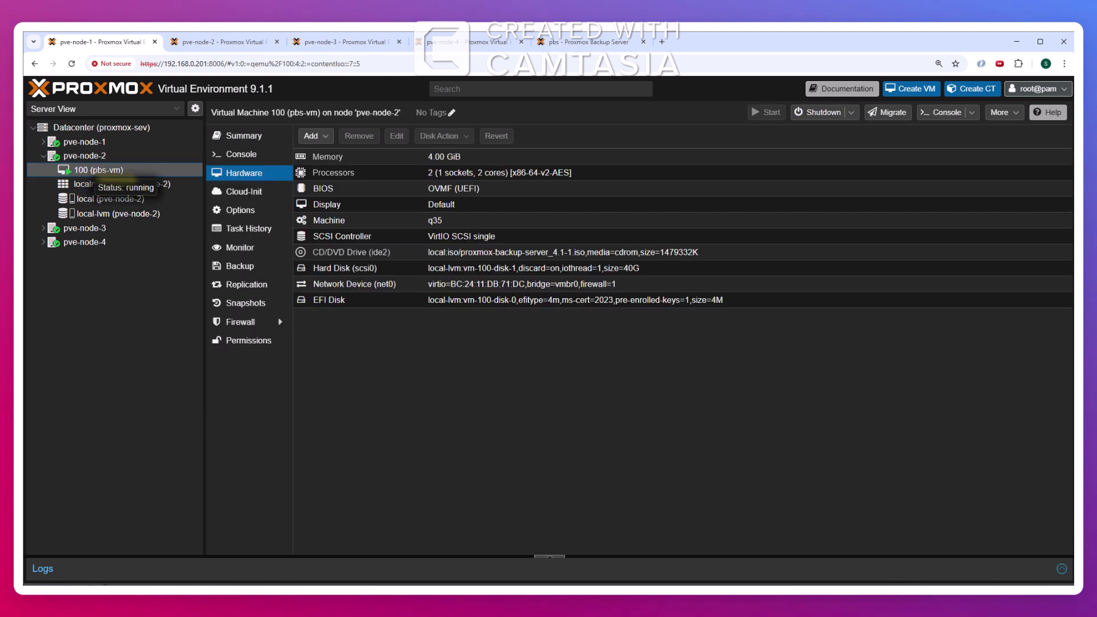
{"action": "left_click", "coordinate": [311, 137]}
{"action": "left_click", "coordinate": [330, 155]}
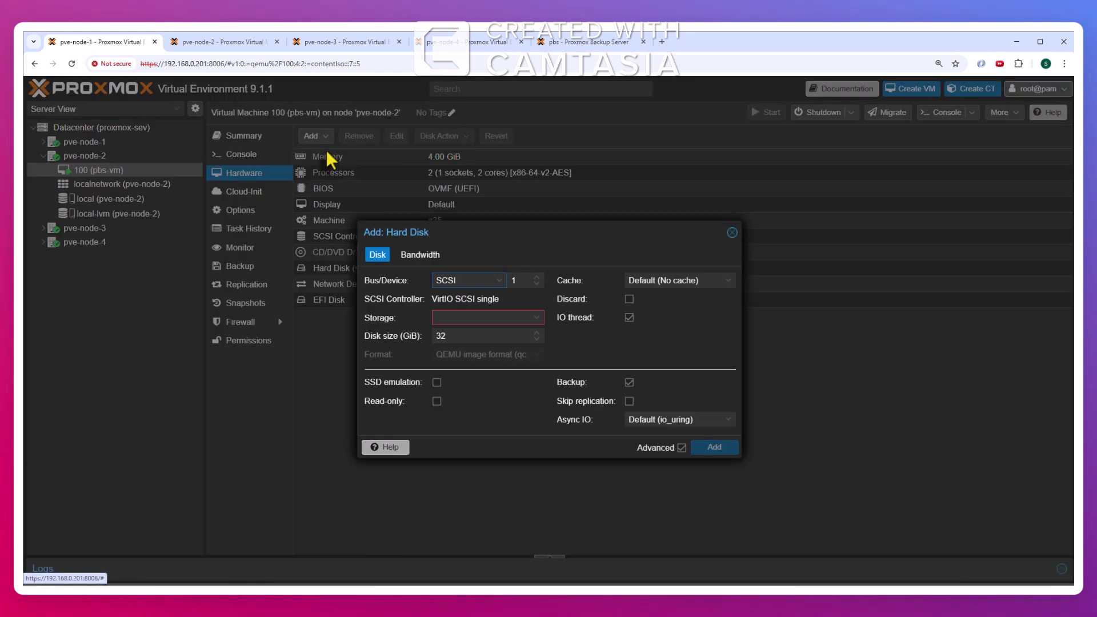
{"action": "left_click", "coordinate": [535, 318]}
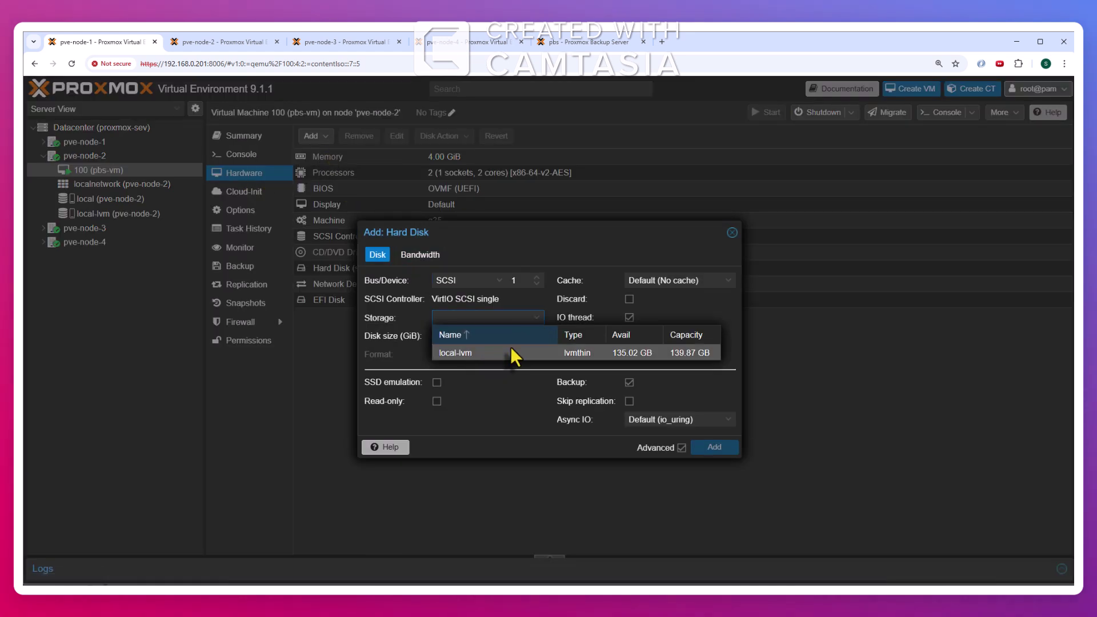
{"action": "left_click", "coordinate": [731, 233]}
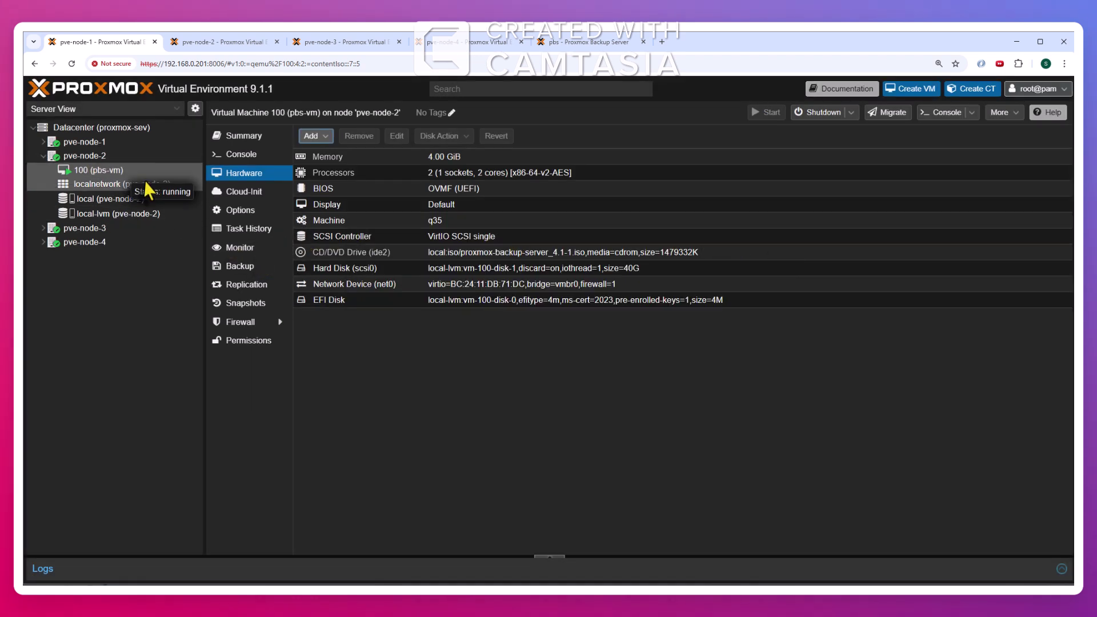
{"action": "left_click", "coordinate": [92, 156]}
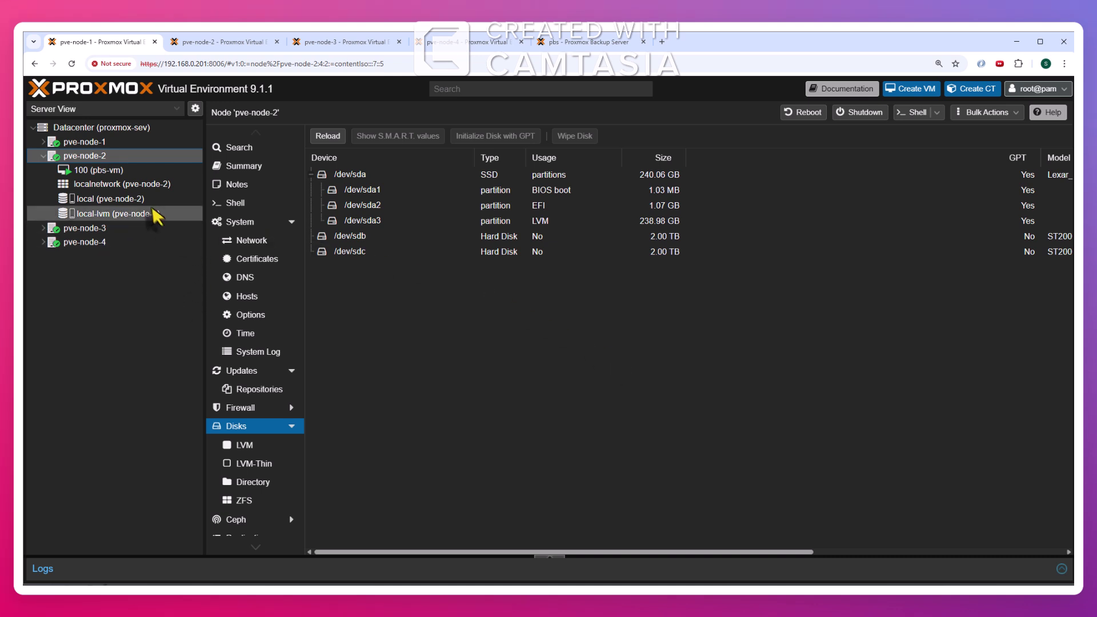
{"action": "left_click", "coordinate": [108, 172]}
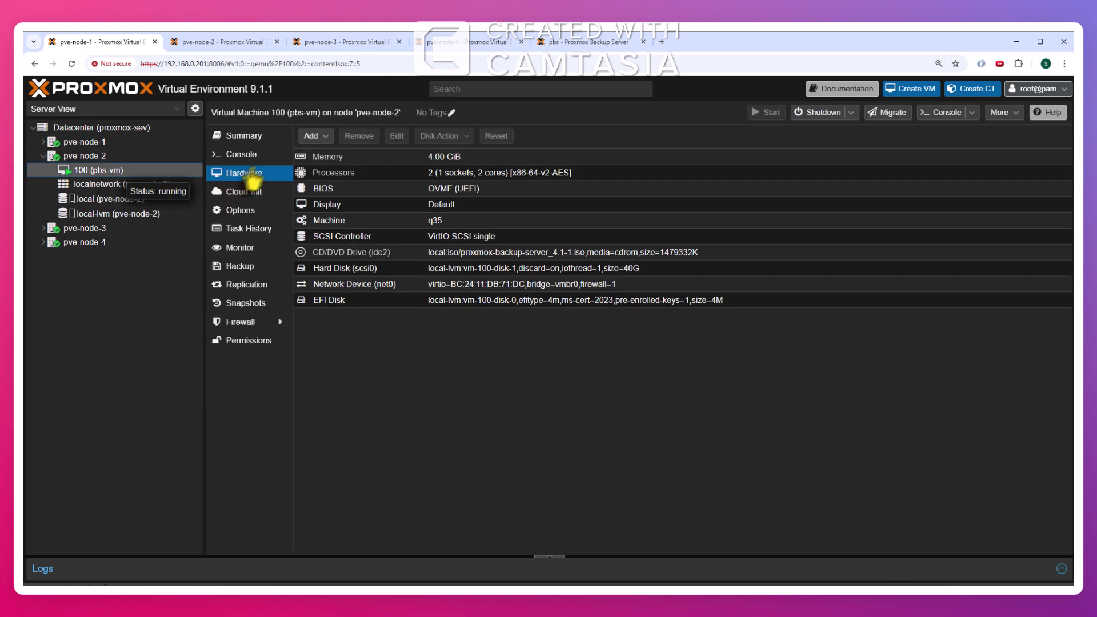
{"action": "left_click", "coordinate": [310, 139]}
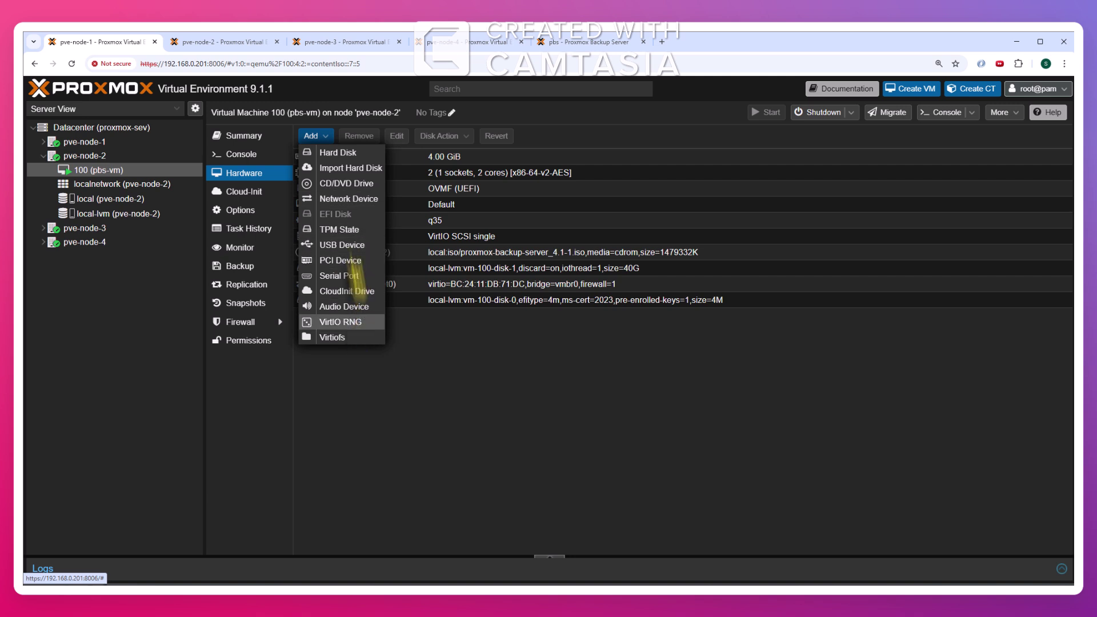
{"action": "left_click", "coordinate": [444, 429]}
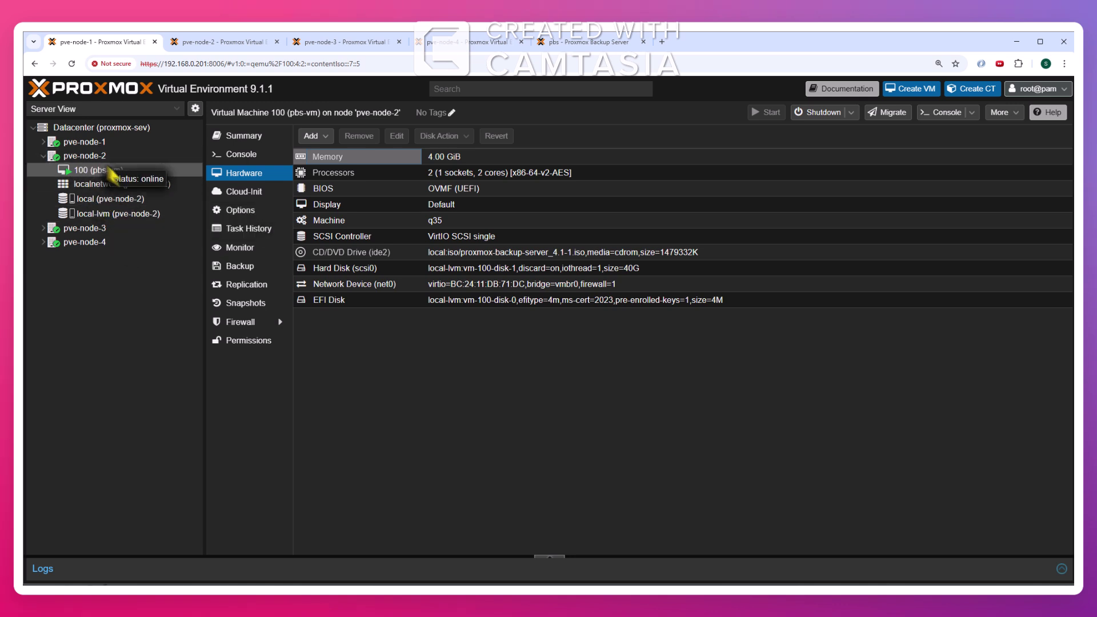
{"action": "left_click", "coordinate": [85, 156]}
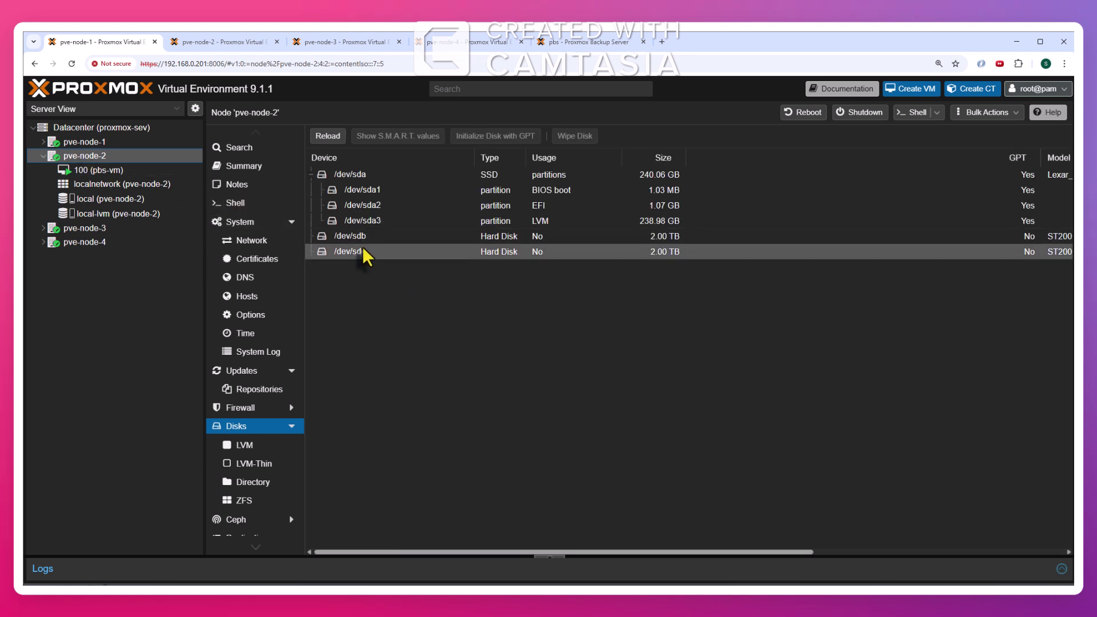
Start a ZFS pool named zfs-proxmox-backup-server that includes /dev/sdb and /dev/sdc
{"action": "left_click", "coordinate": [245, 502]}
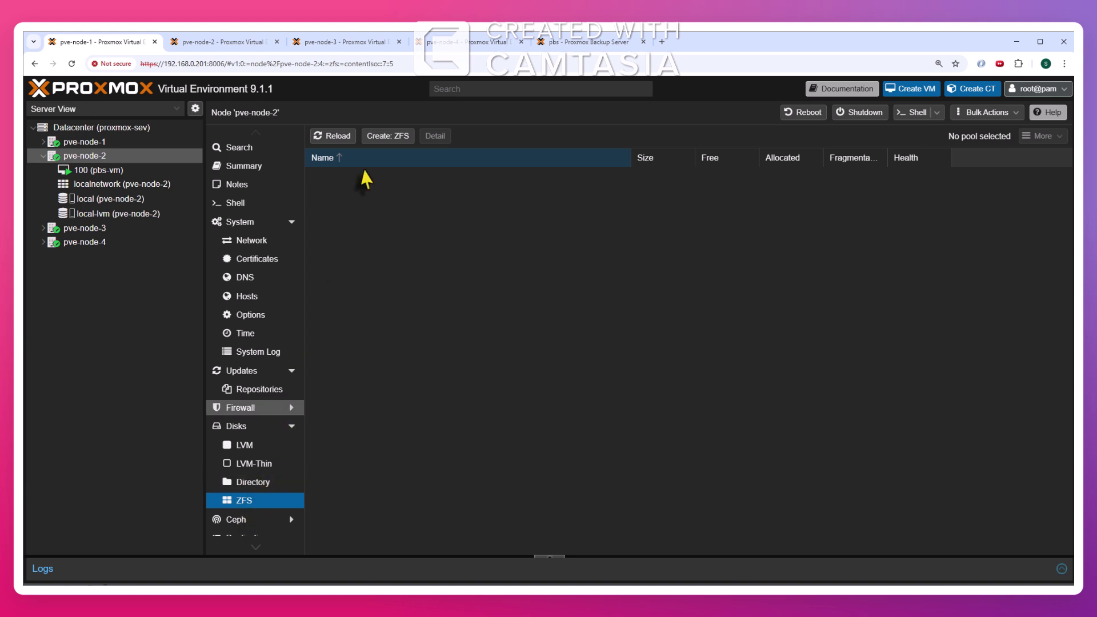
{"action": "left_click", "coordinate": [399, 140]}
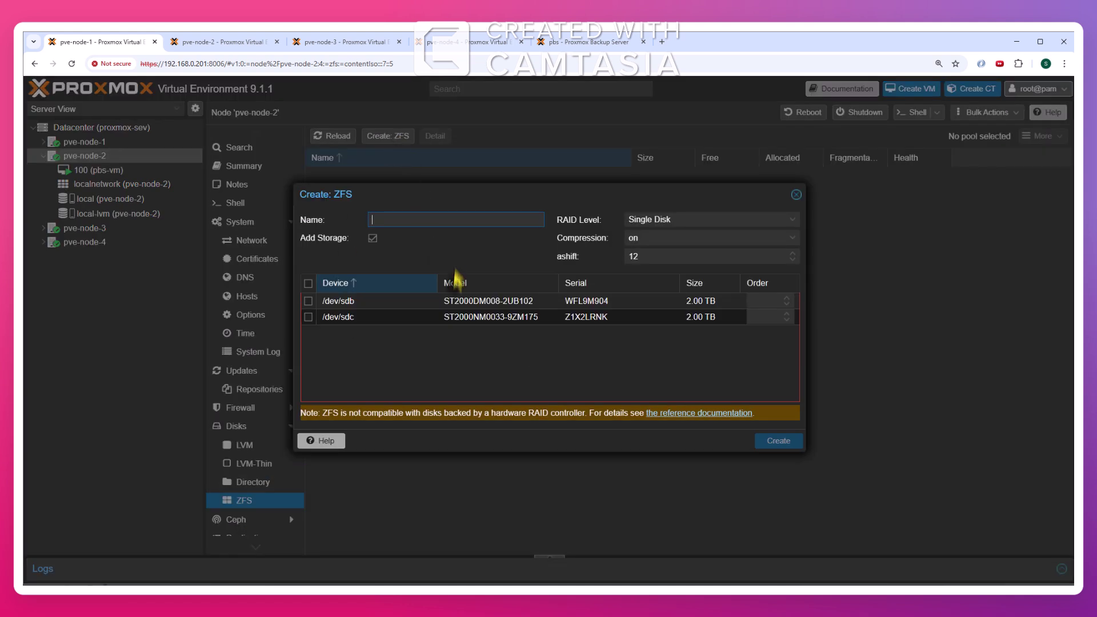
{"action": "left_click", "coordinate": [308, 300]}
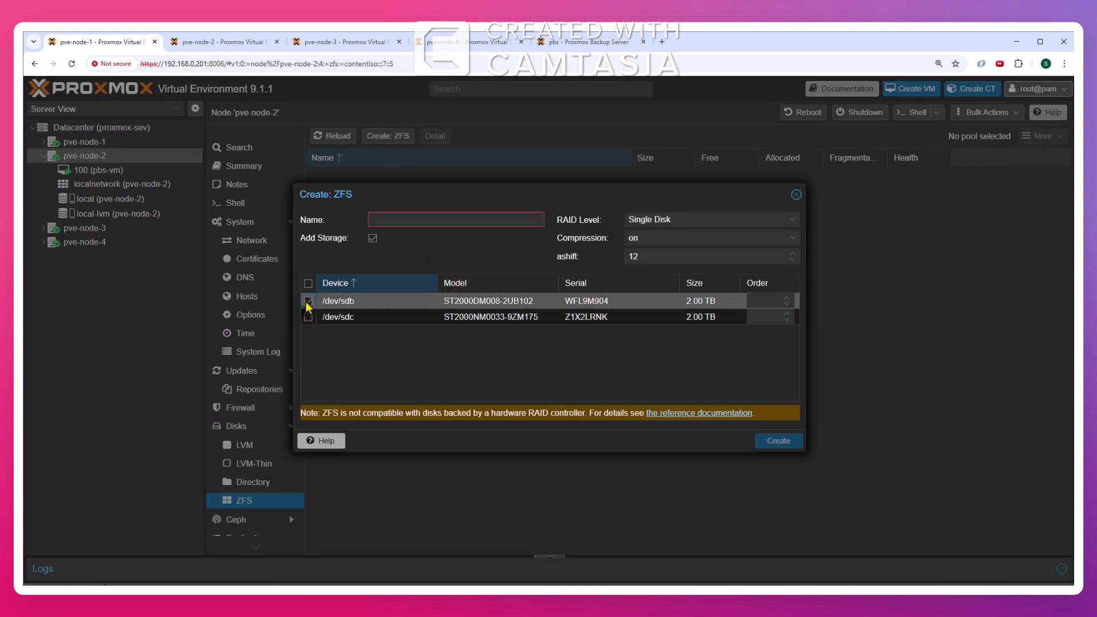
{"action": "left_click", "coordinate": [308, 317]}
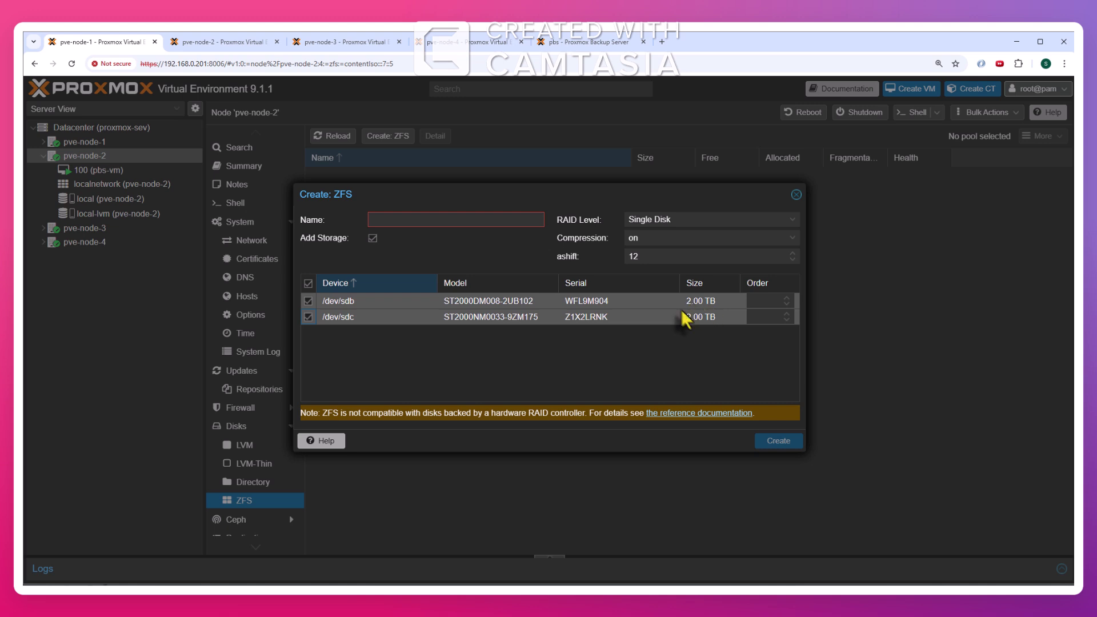
{"action": "left_click", "coordinate": [475, 221]}
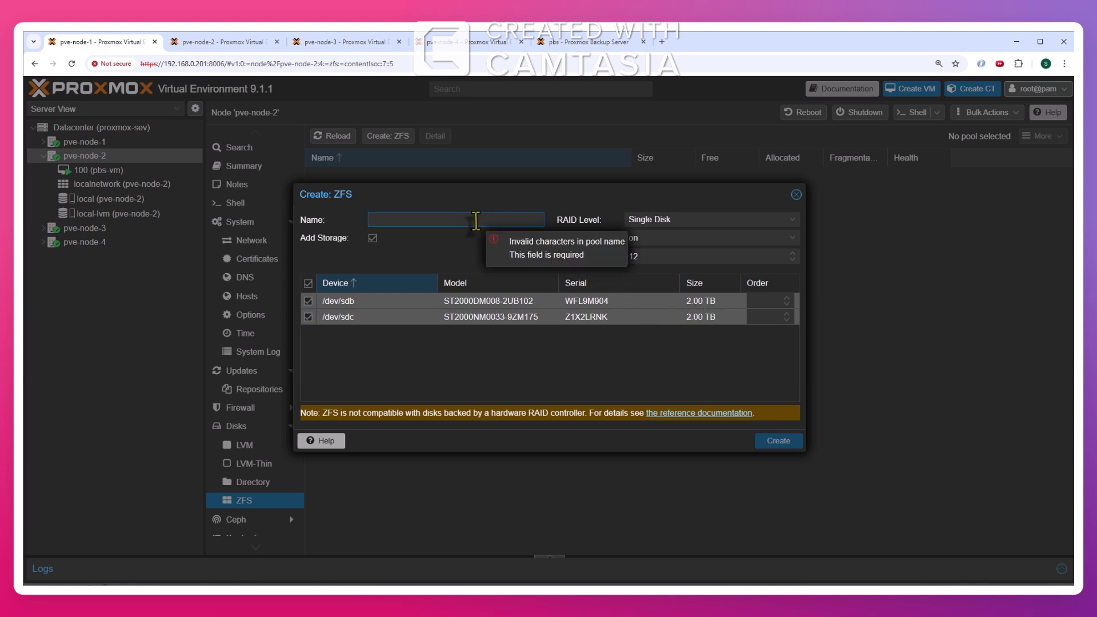
{"action": "type", "text": "zfs-proxmox-backup-server"}
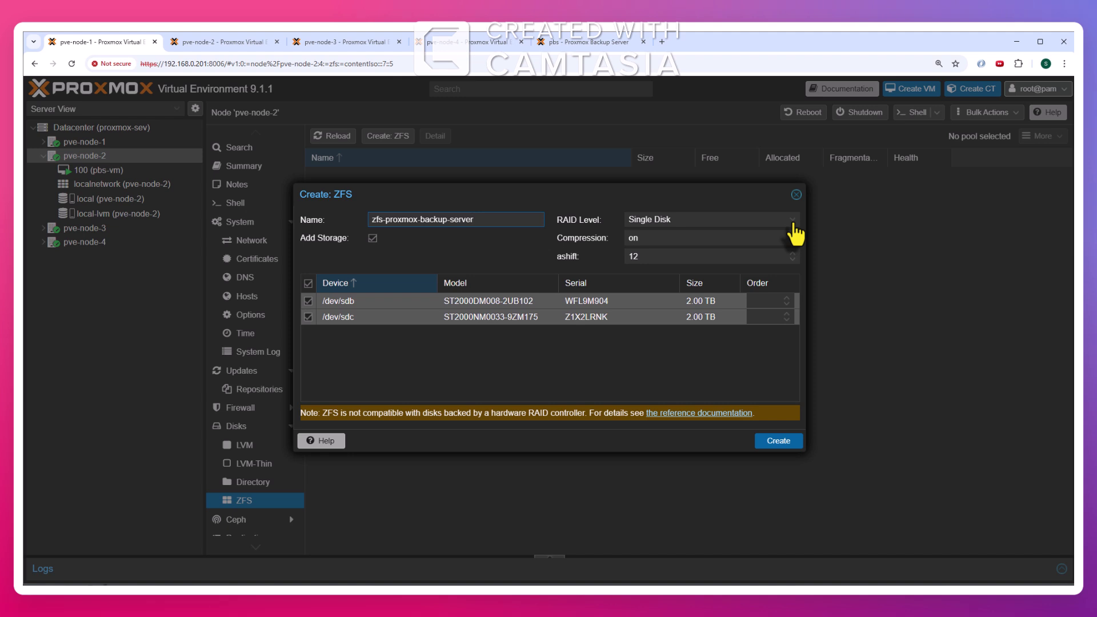
Set the pool's RAID level to Mirror and create the 1.99 TB pool
{"action": "left_click", "coordinate": [792, 222]}
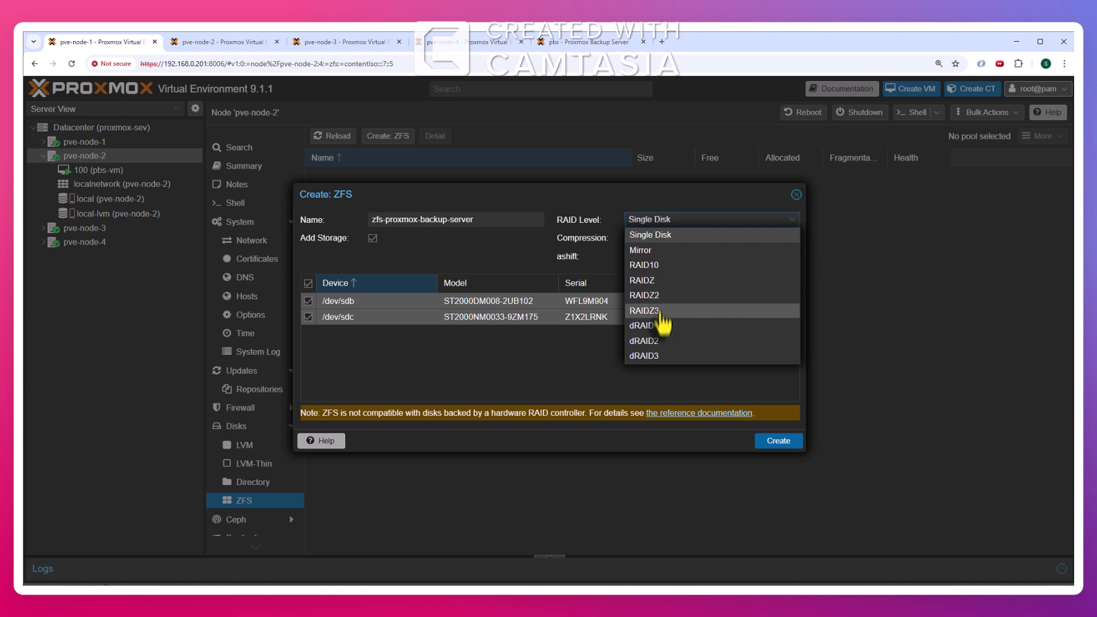
{"action": "left_click", "coordinate": [664, 254]}
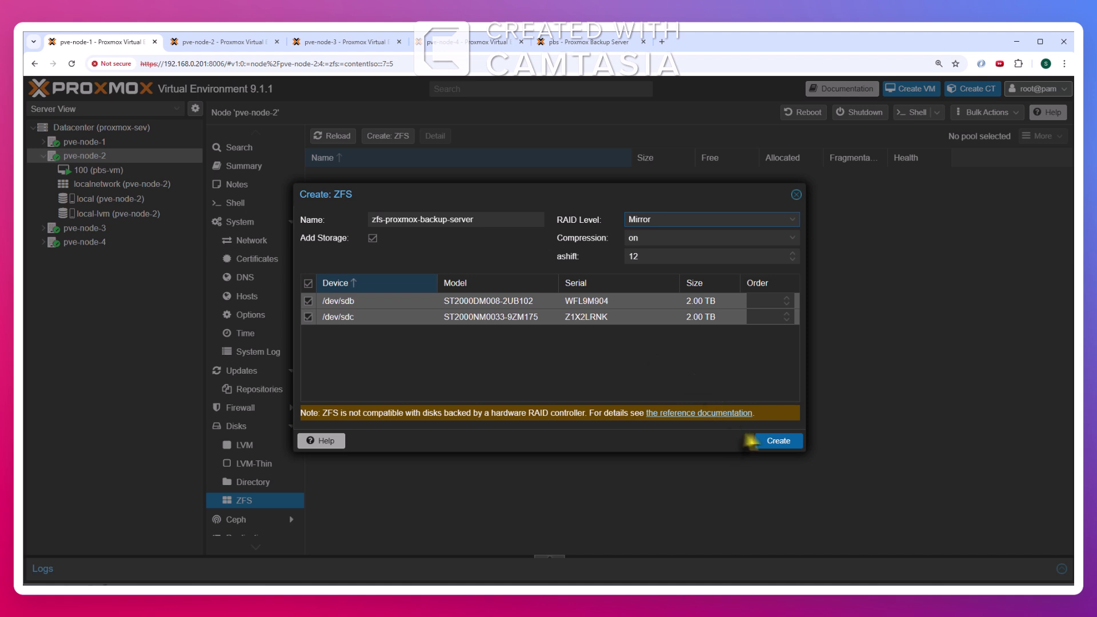
{"action": "left_click", "coordinate": [782, 447]}
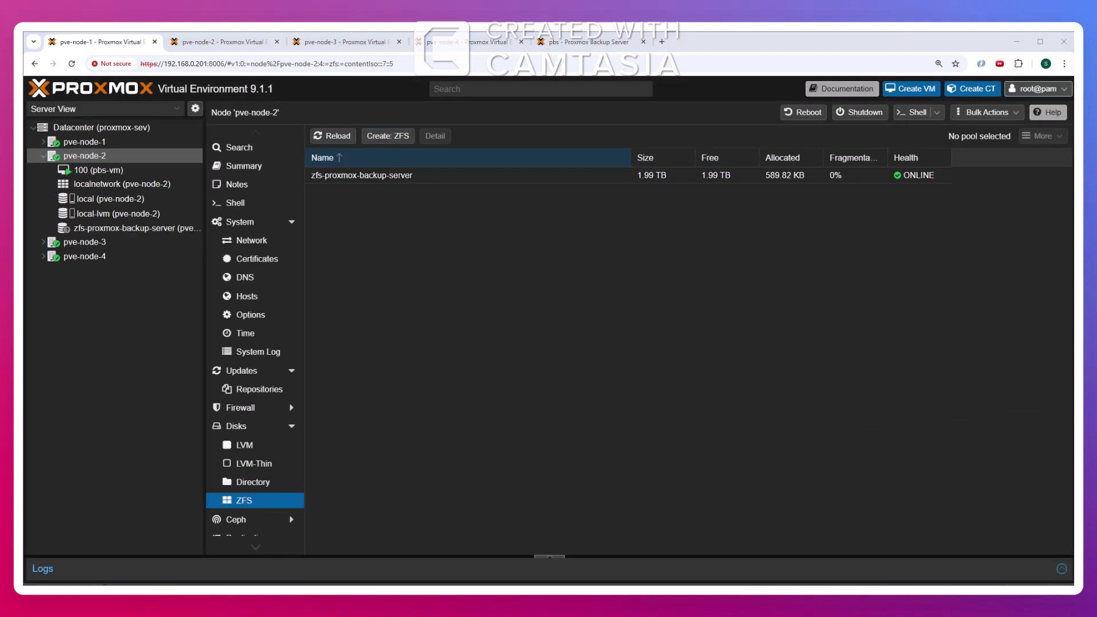
Select the new pool, then review the Datacenter summary: 4 nodes online, 1 VM running
{"action": "left_click", "coordinate": [407, 182]}
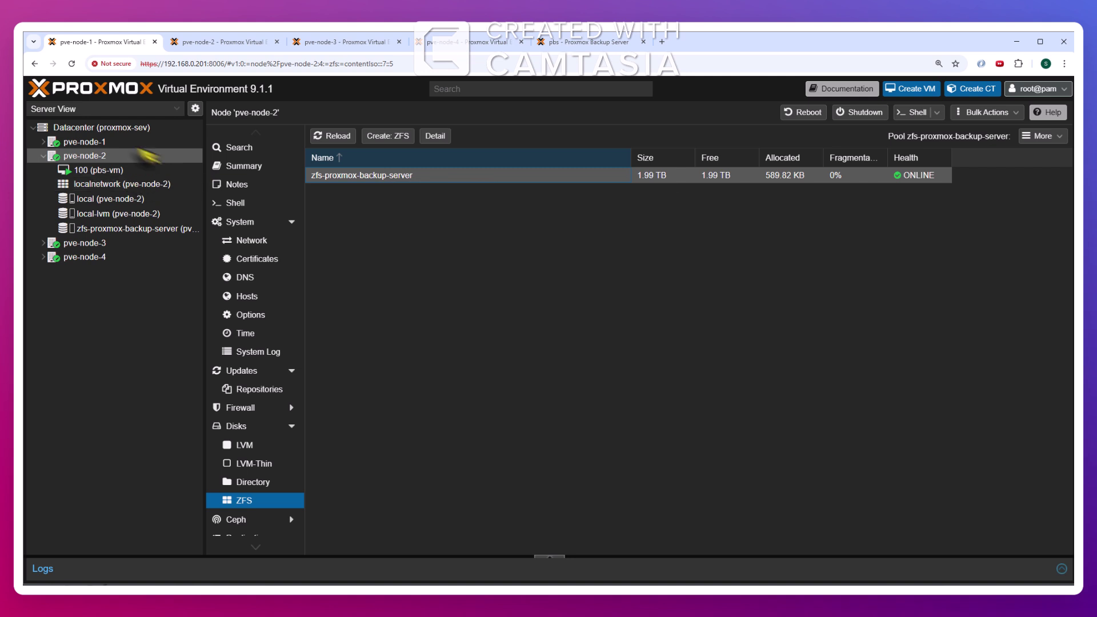
{"action": "left_click", "coordinate": [114, 127]}
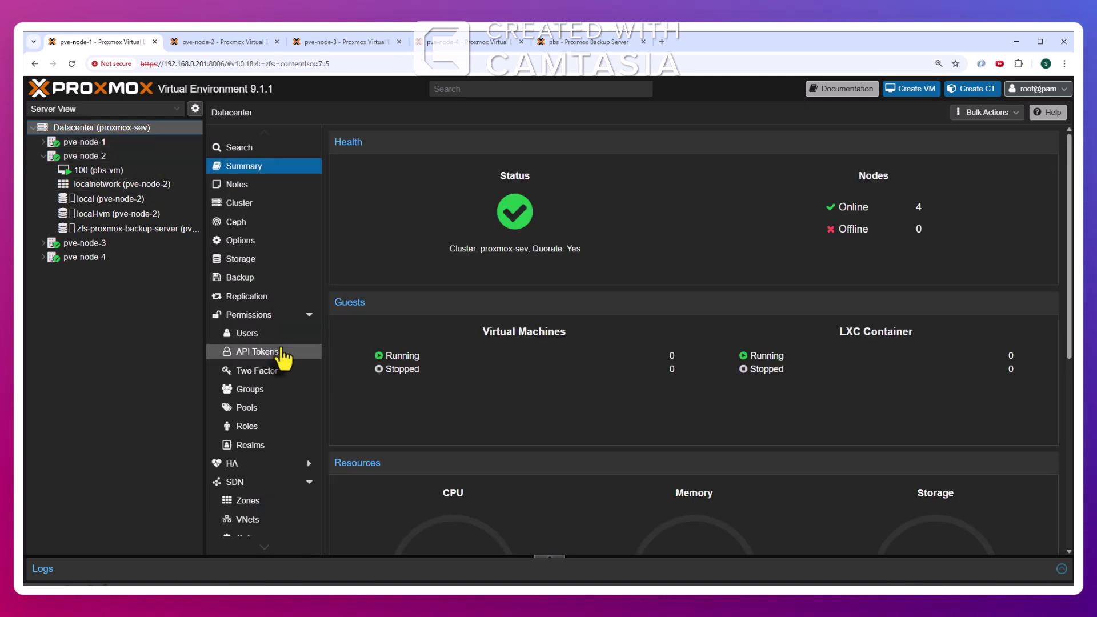
{"action": "scroll", "coordinate": [282, 357], "scroll_direction": "down", "scroll_amount": 3}
{"action": "scroll", "coordinate": [283, 357], "scroll_direction": "up", "scroll_amount": 3}
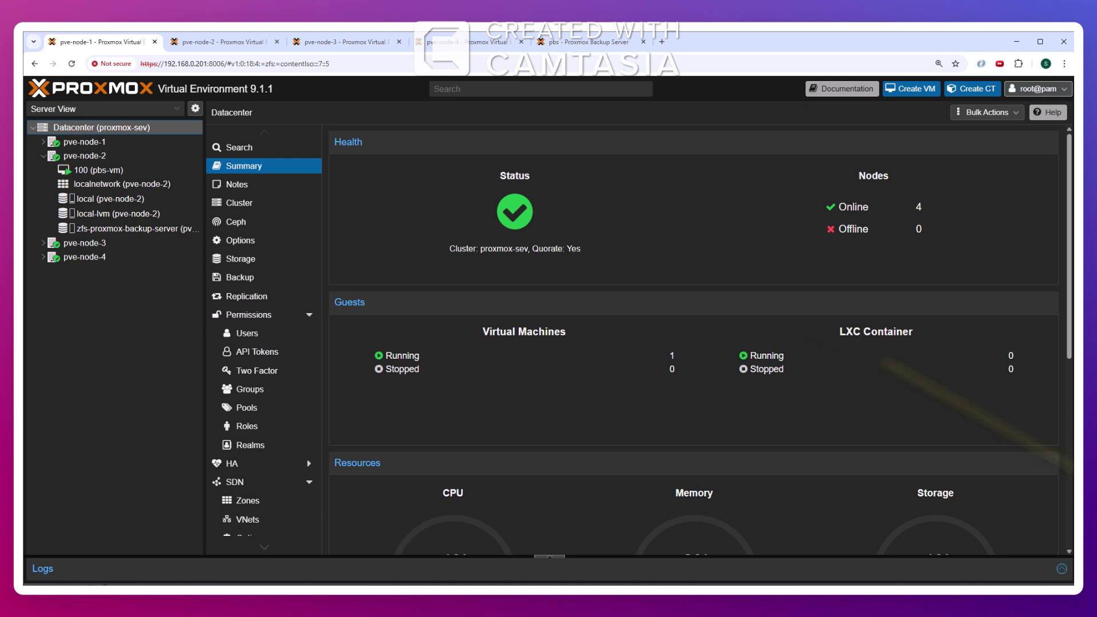
Add a new hard disk to pbs-vm stored on zfs-proxmox-backup-server
{"action": "left_click", "coordinate": [313, 137]}
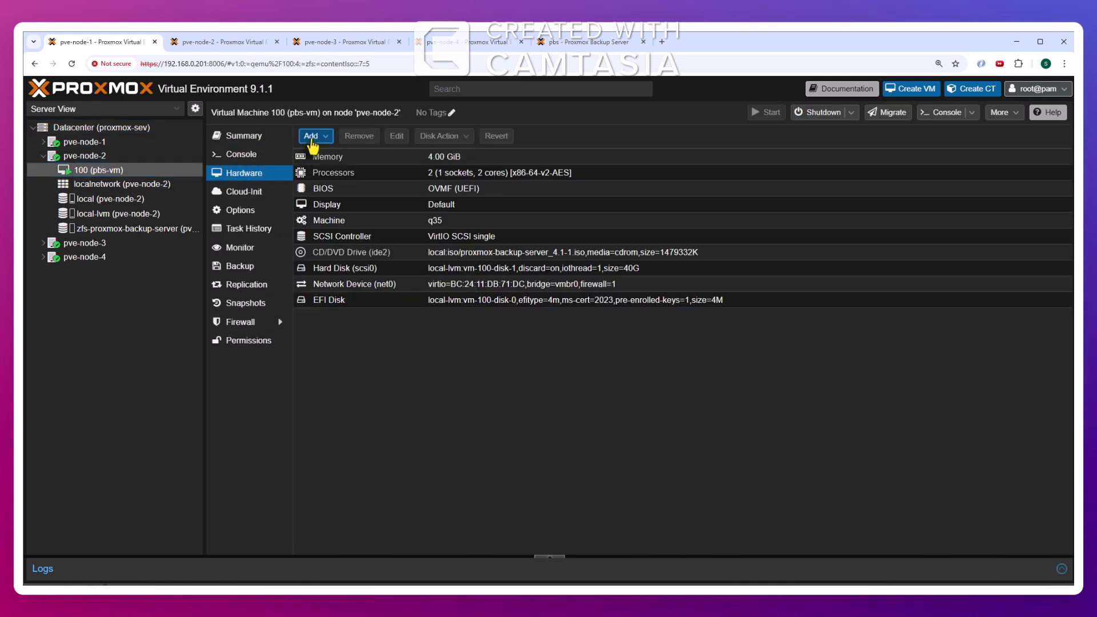
{"action": "left_click", "coordinate": [345, 155]}
{"action": "left_click", "coordinate": [537, 318]}
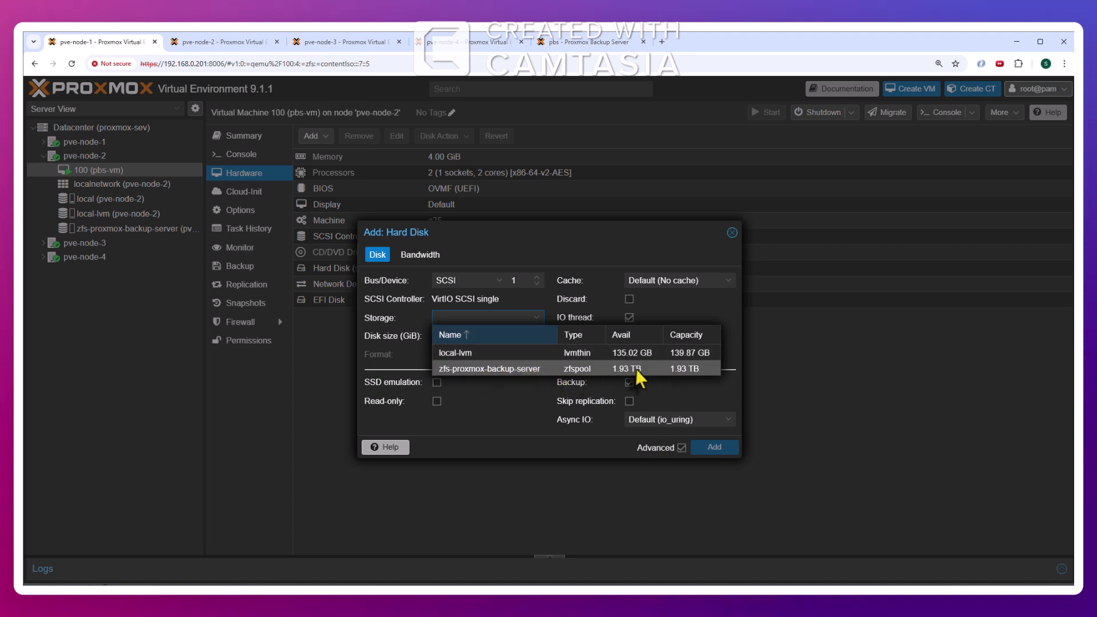
{"action": "left_click", "coordinate": [531, 366]}
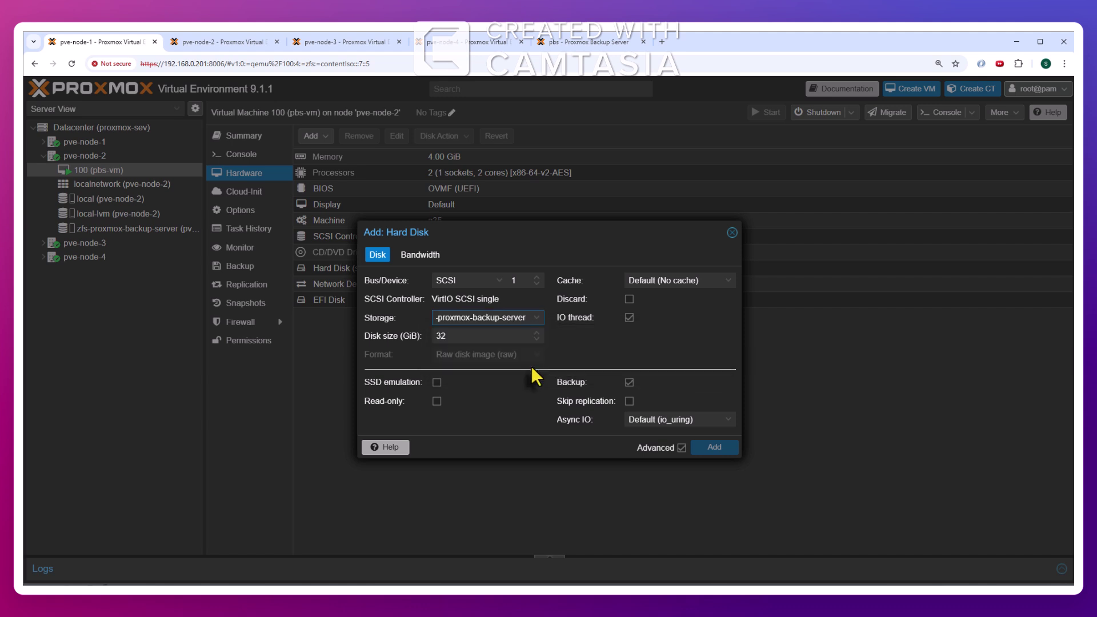
{"action": "left_click", "coordinate": [485, 336]}
{"action": "left_click_drag", "start_coordinate": [485, 336], "coordinate": [386, 335]}
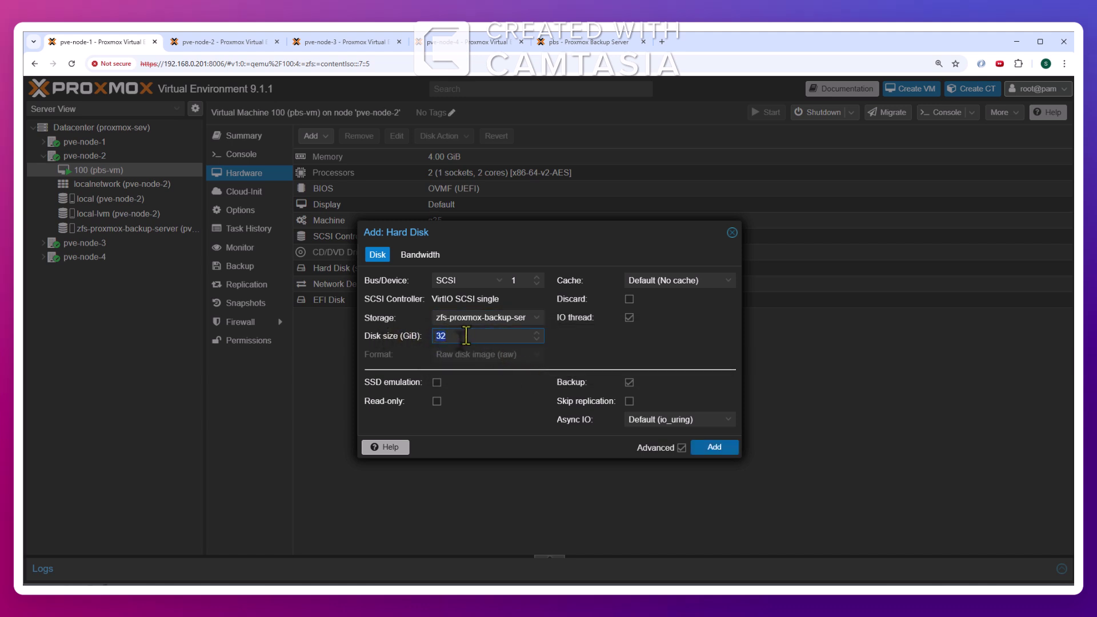
{"action": "left_click", "coordinate": [537, 318]}
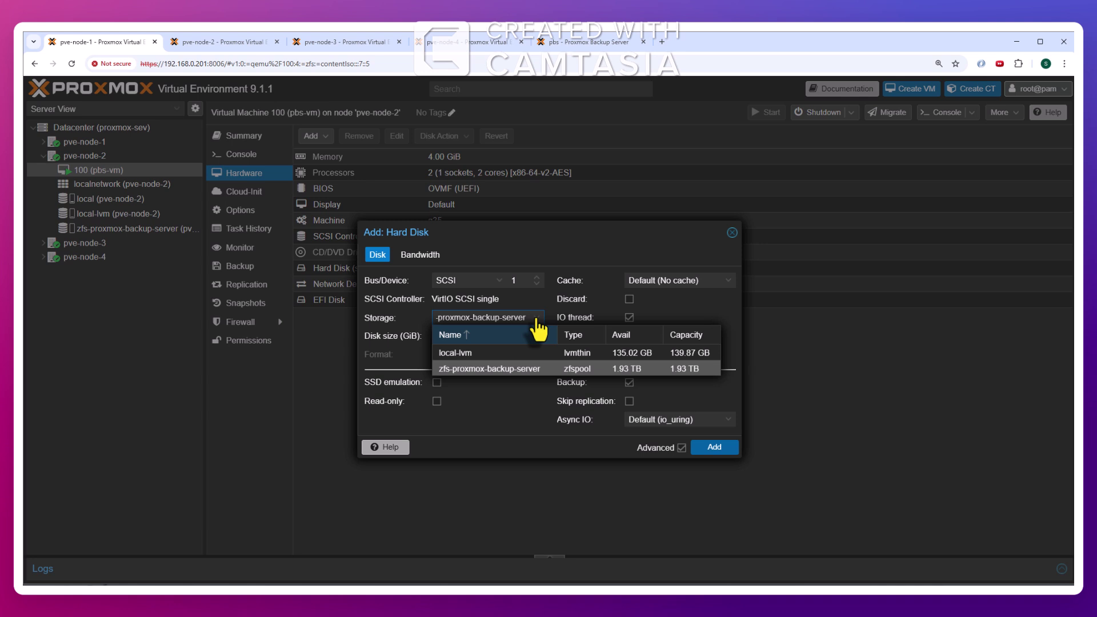
{"action": "left_click", "coordinate": [502, 368]}
Try a 1900 GiB disk size with Discard enabled, which fails for lack of space
{"action": "left_click_drag", "start_coordinate": [485, 337], "coordinate": [414, 343]}
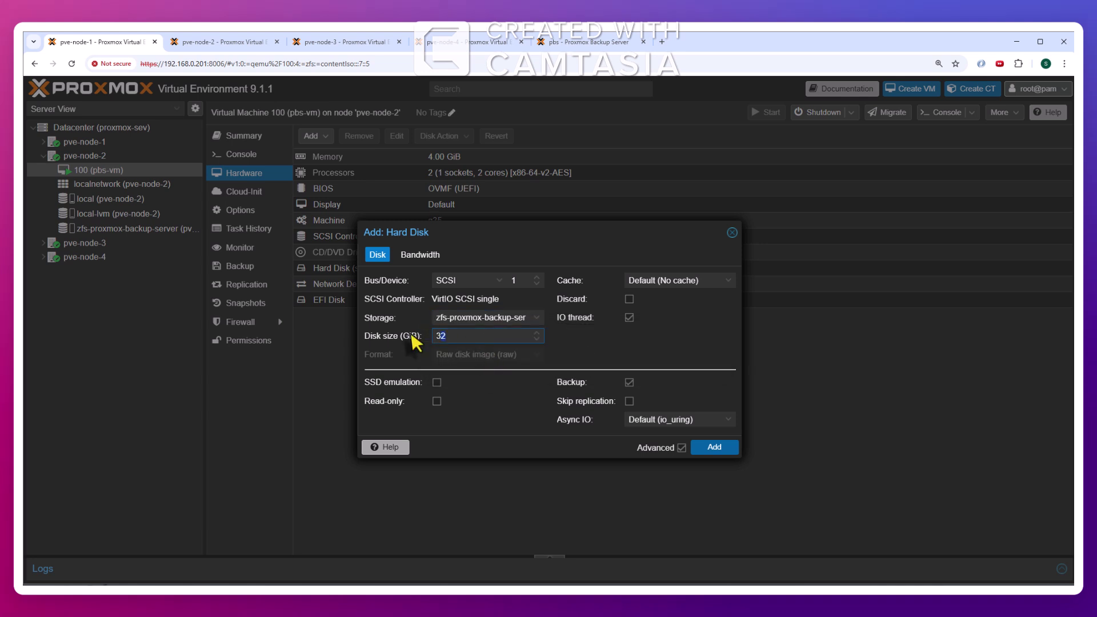
{"action": "type", "text": "1900"}
{"action": "left_click", "coordinate": [629, 299]}
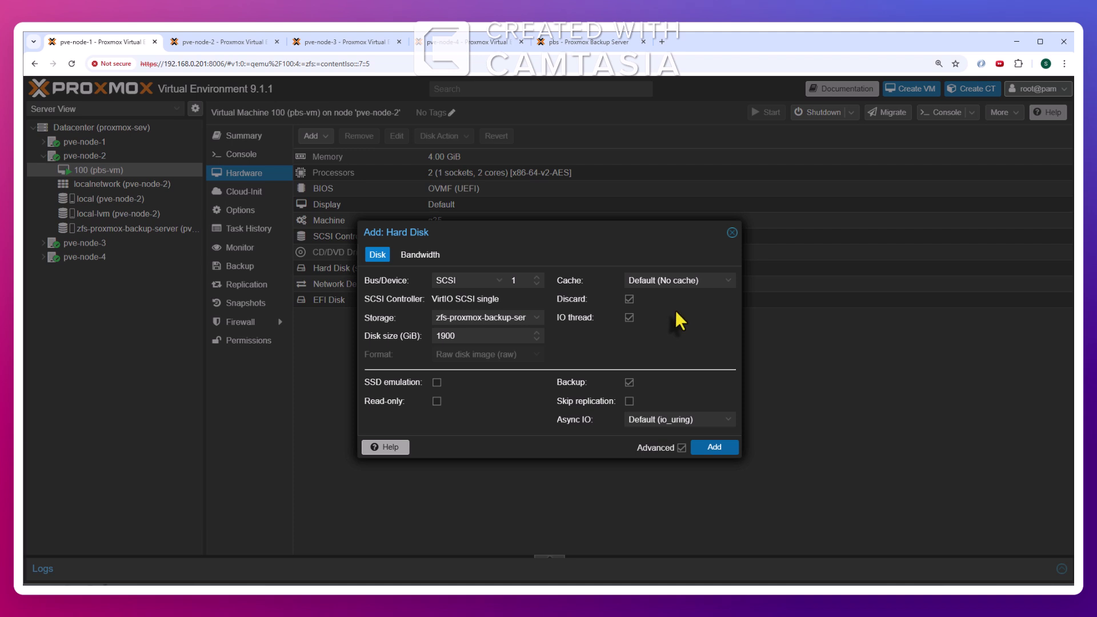
{"action": "left_click", "coordinate": [714, 449]}
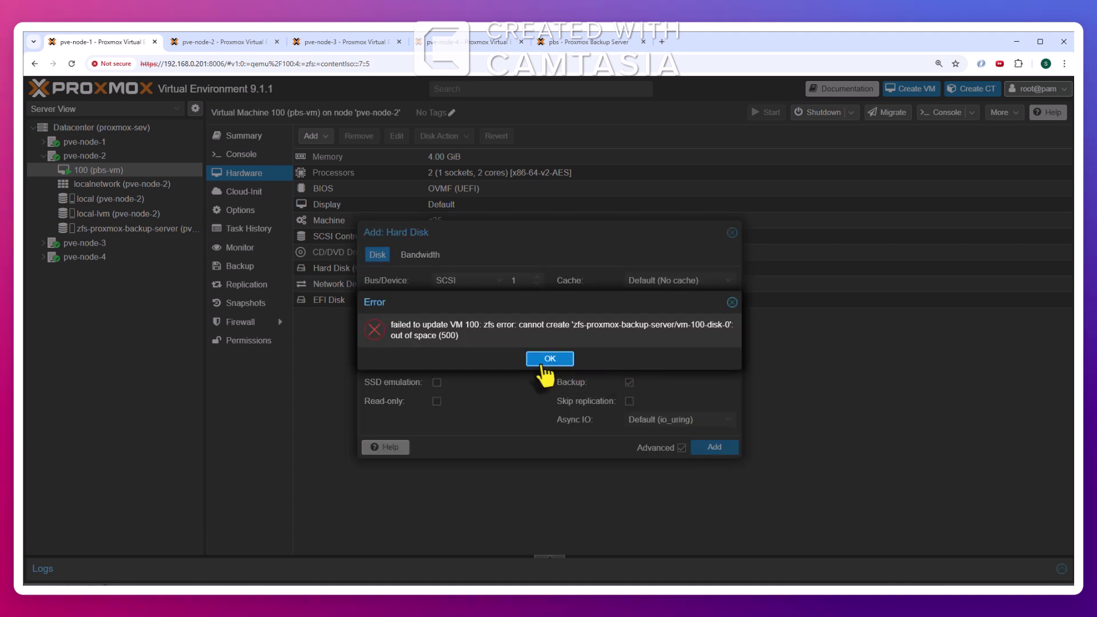
Retry with a 1750 GiB disk size and add it to the VM
{"action": "left_click", "coordinate": [548, 368]}
{"action": "double_click", "coordinate": [486, 335]}
{"action": "type", "text": "1750"}
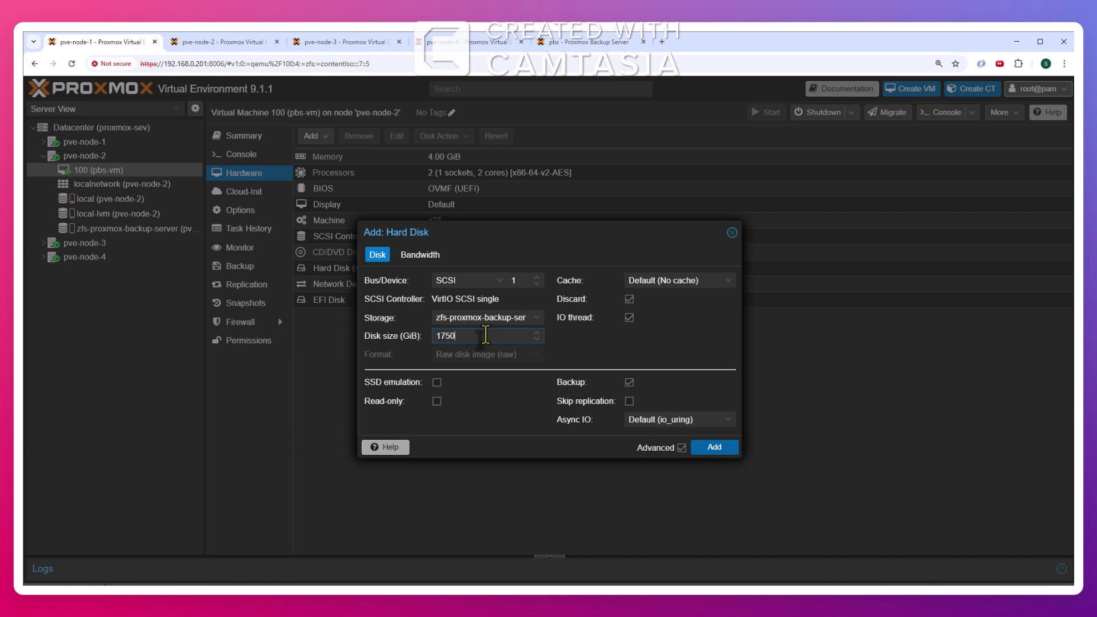
{"action": "left_click", "coordinate": [720, 449]}
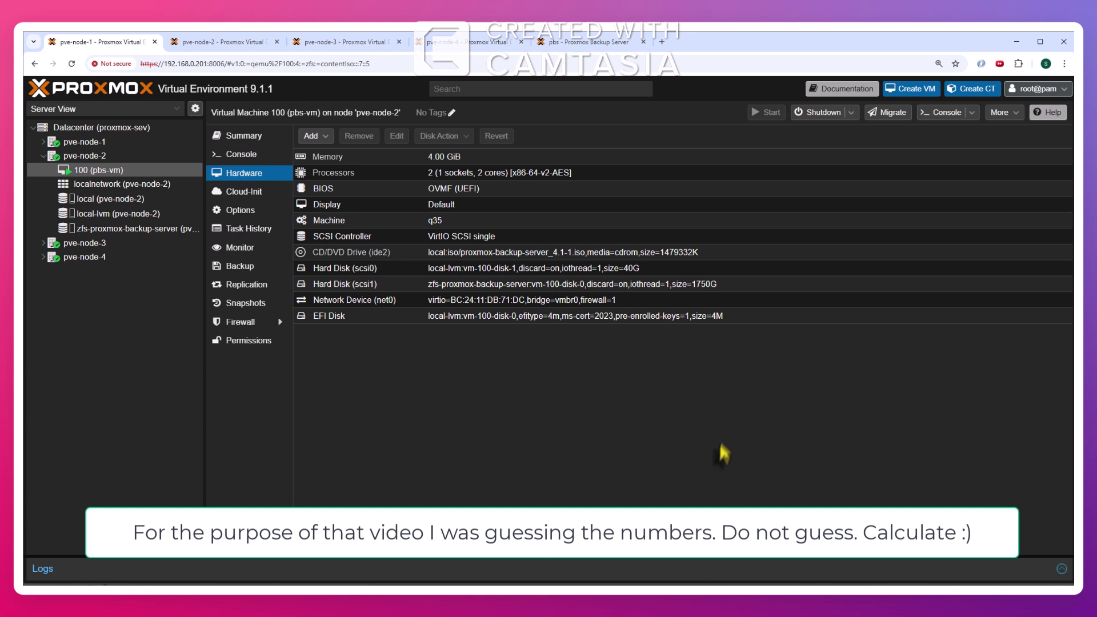
Inspect the new scsi1 disk and the zfs-proxmox-backup-server entry in Datacenter storage
{"action": "left_click", "coordinate": [705, 288]}
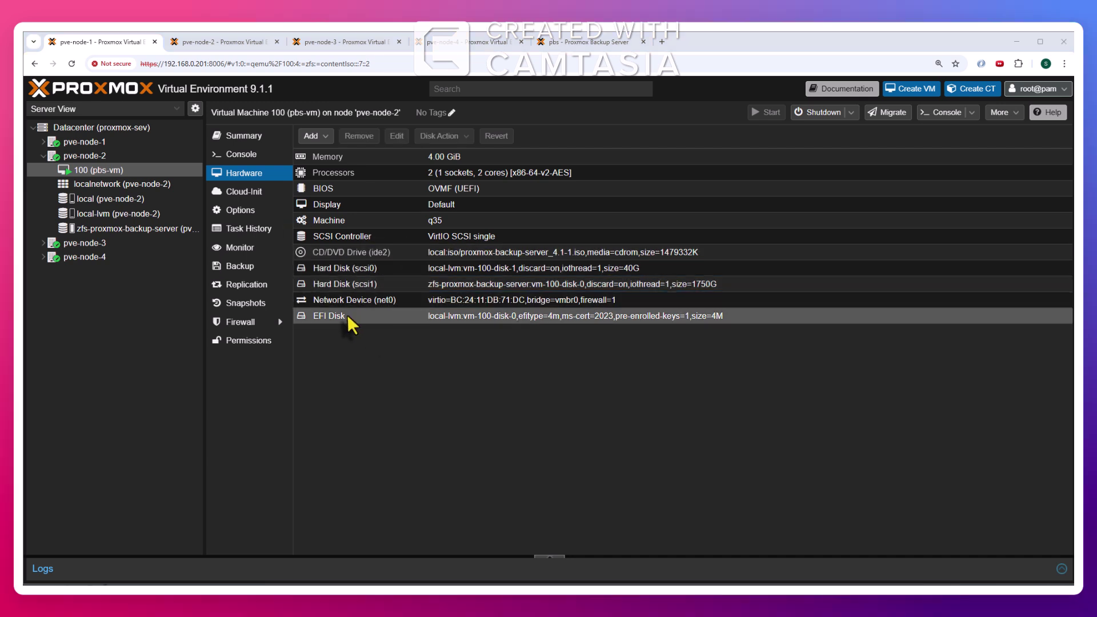
{"action": "left_click", "coordinate": [129, 132]}
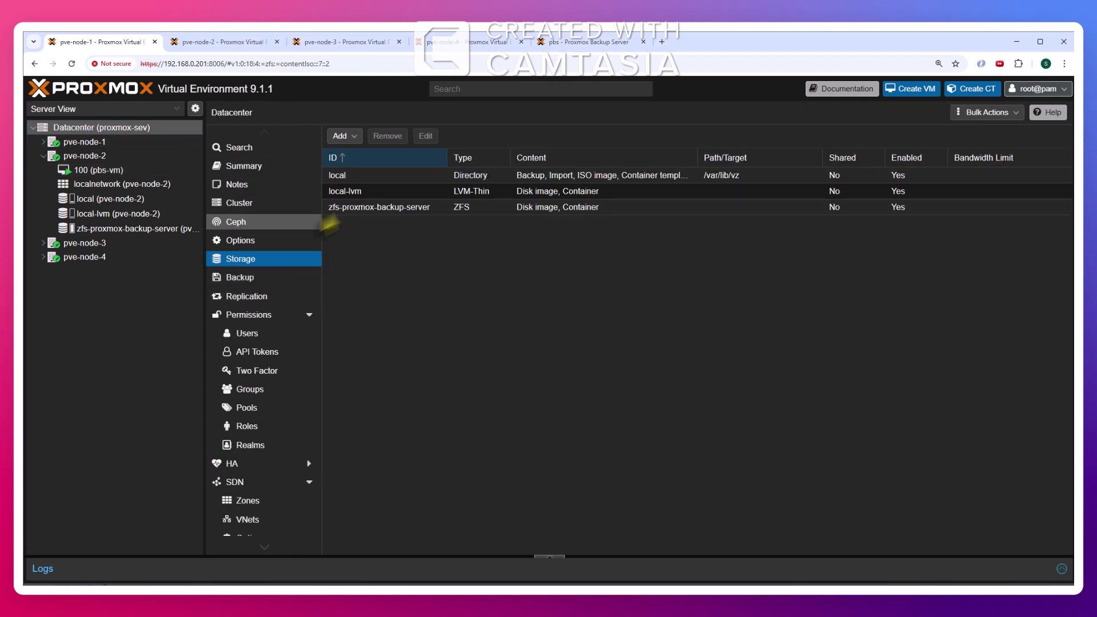
{"action": "left_click", "coordinate": [377, 208]}
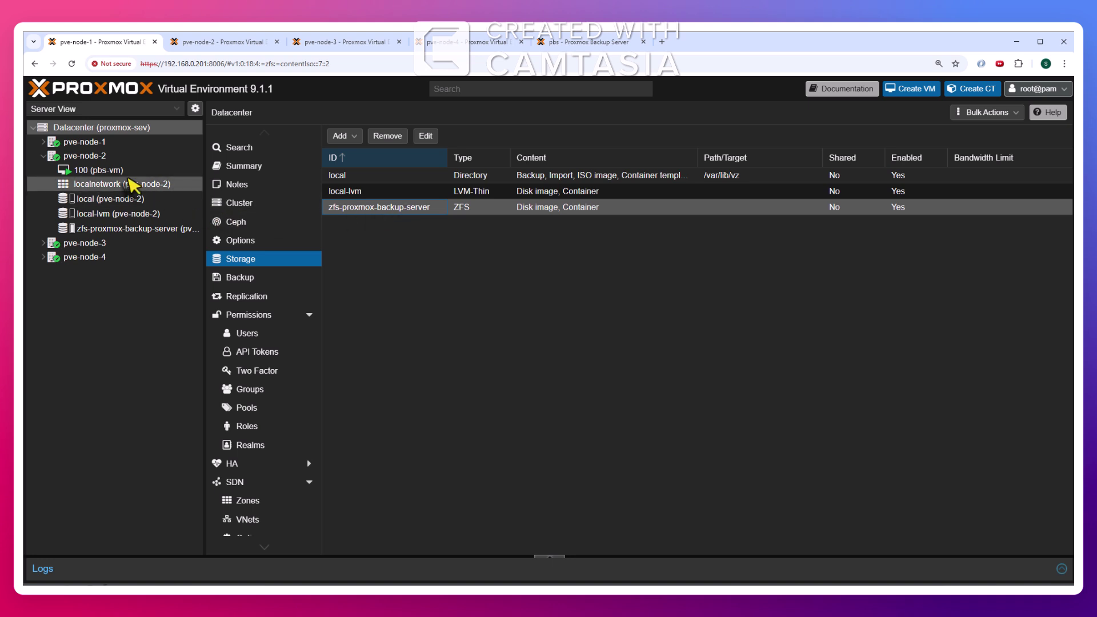
{"action": "left_click", "coordinate": [104, 170]}
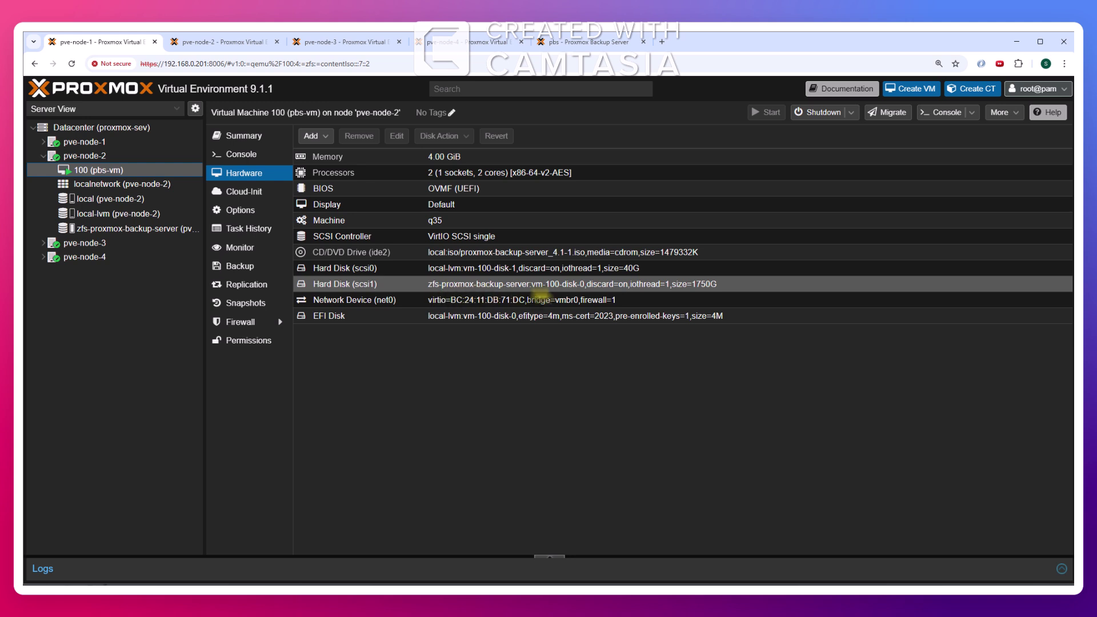
Reboot pbs-vm to apply the new disk and watch it boot in the console
{"action": "left_click", "coordinate": [670, 283]}
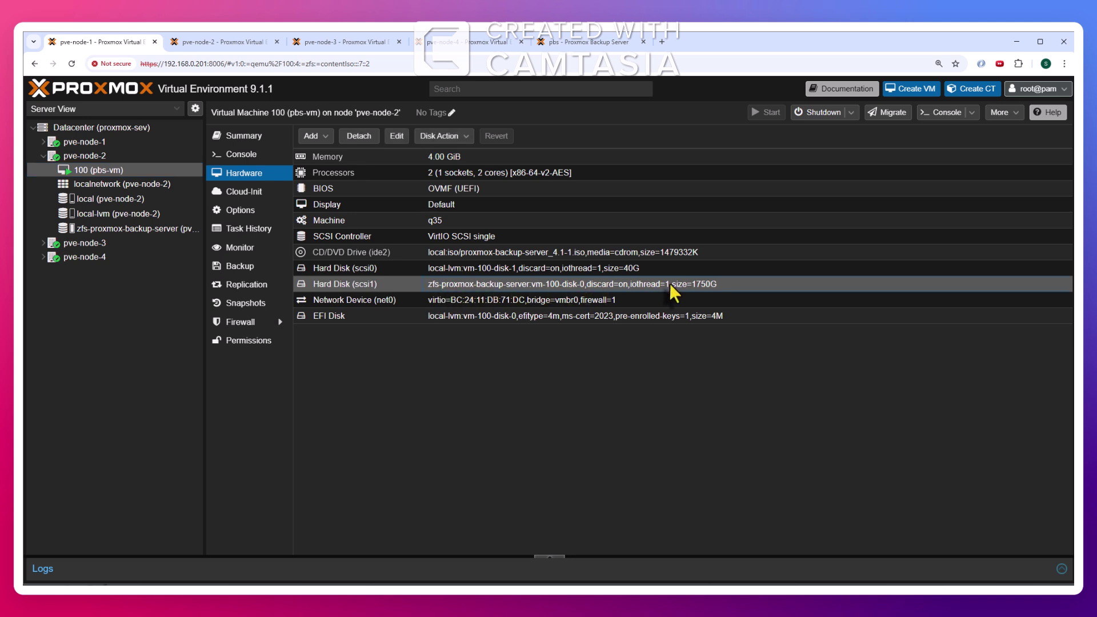
{"action": "left_click", "coordinate": [851, 113]}
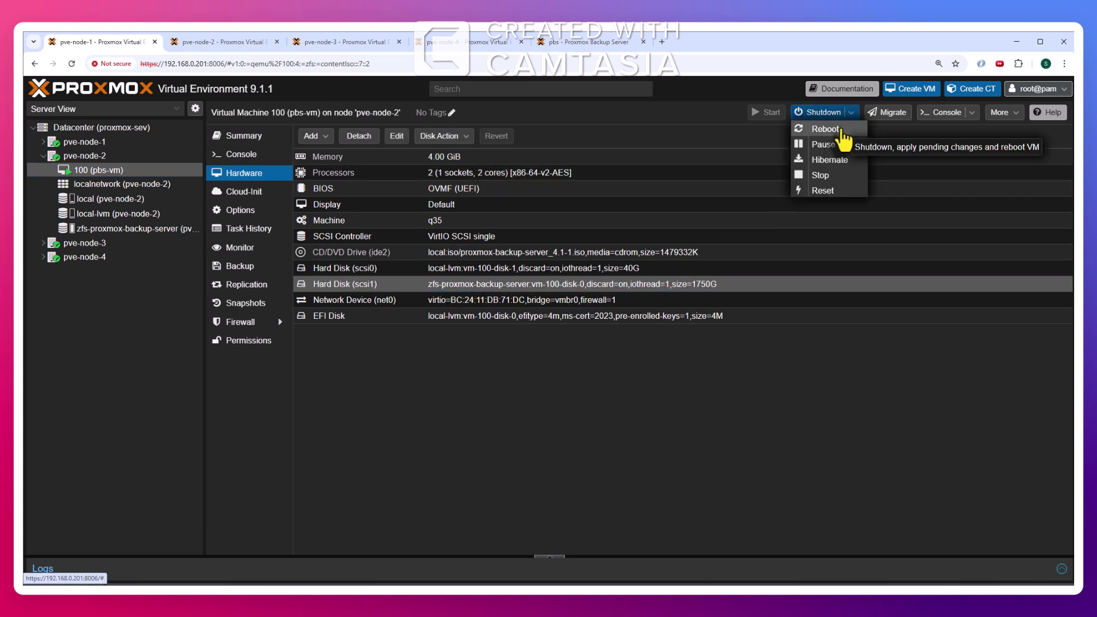
{"action": "left_click", "coordinate": [842, 131]}
{"action": "left_click", "coordinate": [524, 358]}
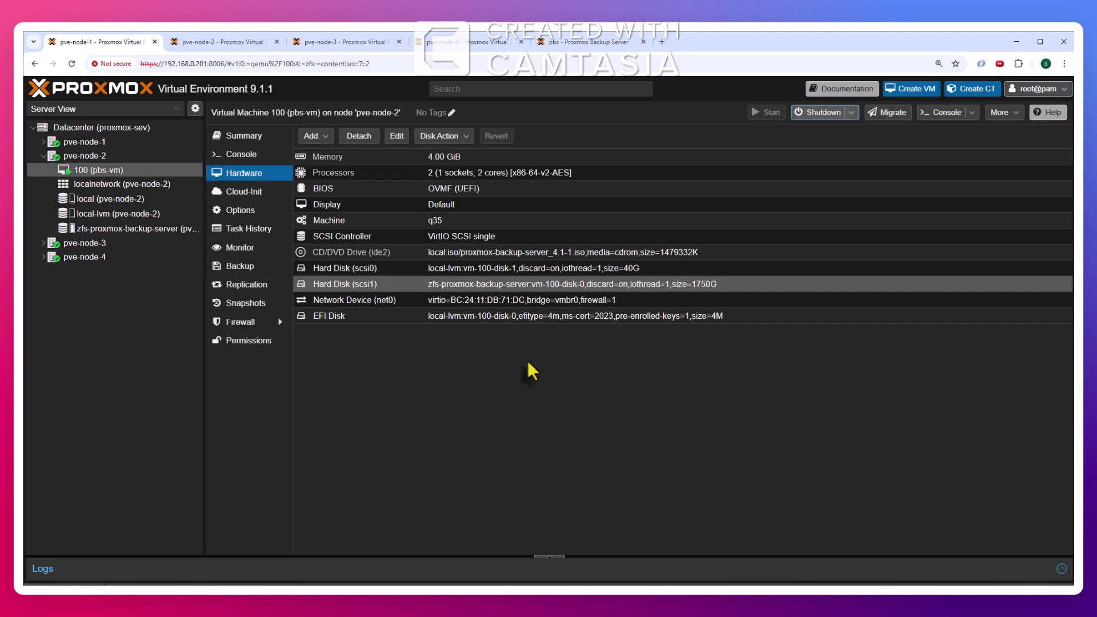
{"action": "left_click", "coordinate": [247, 155]}
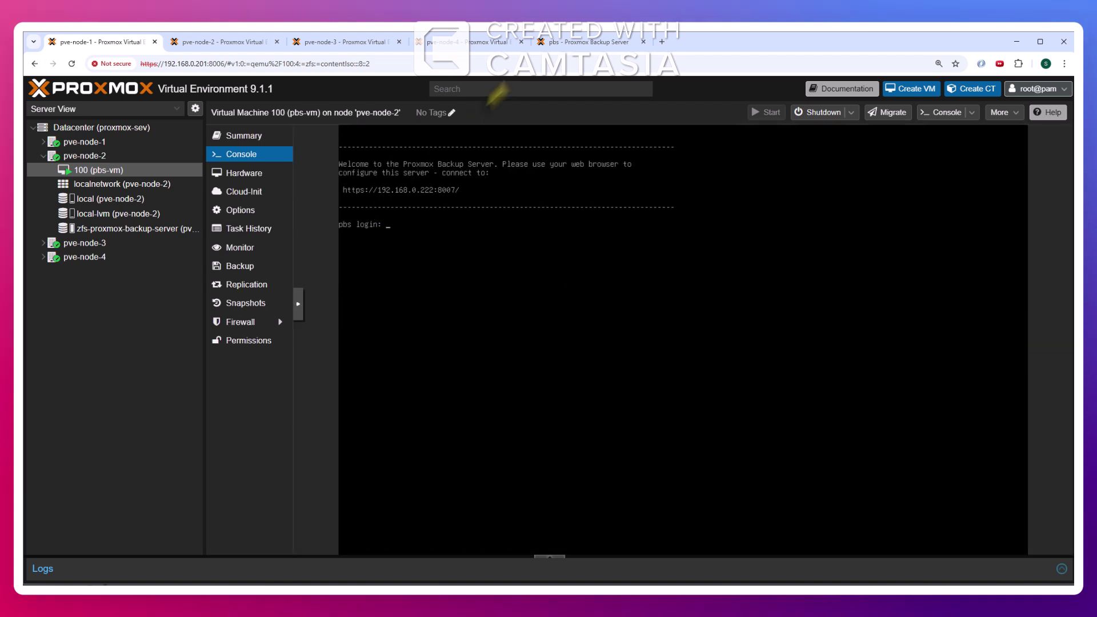
Reload the restarted PBS dashboard (30 seconds uptime) and recheck the scsi1 disk in PVE
{"action": "left_click", "coordinate": [585, 42]}
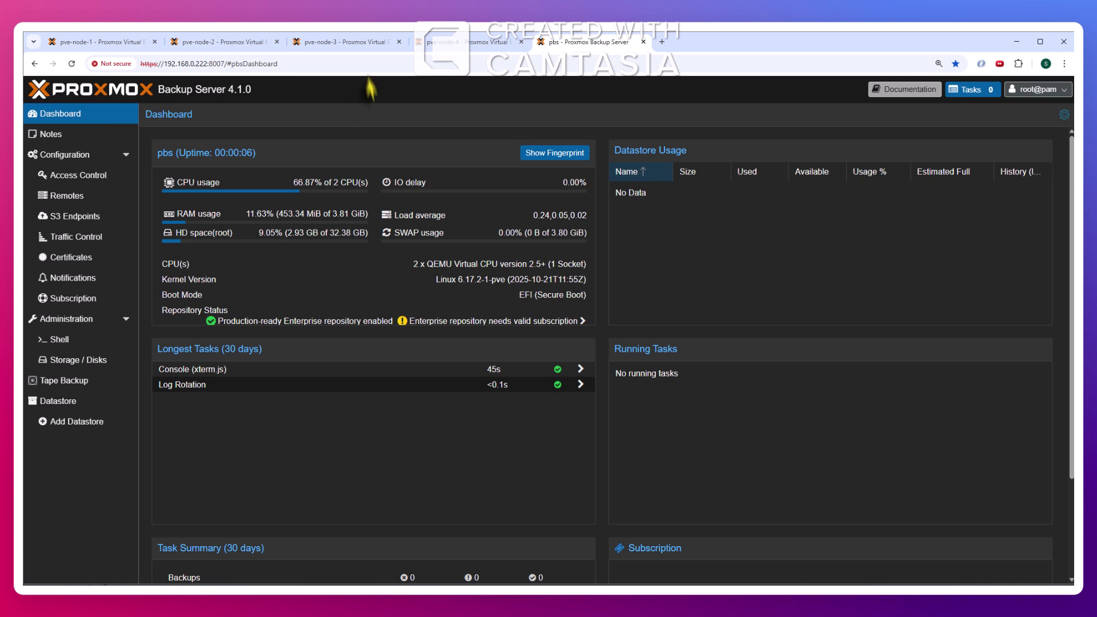
{"action": "left_click", "coordinate": [72, 64]}
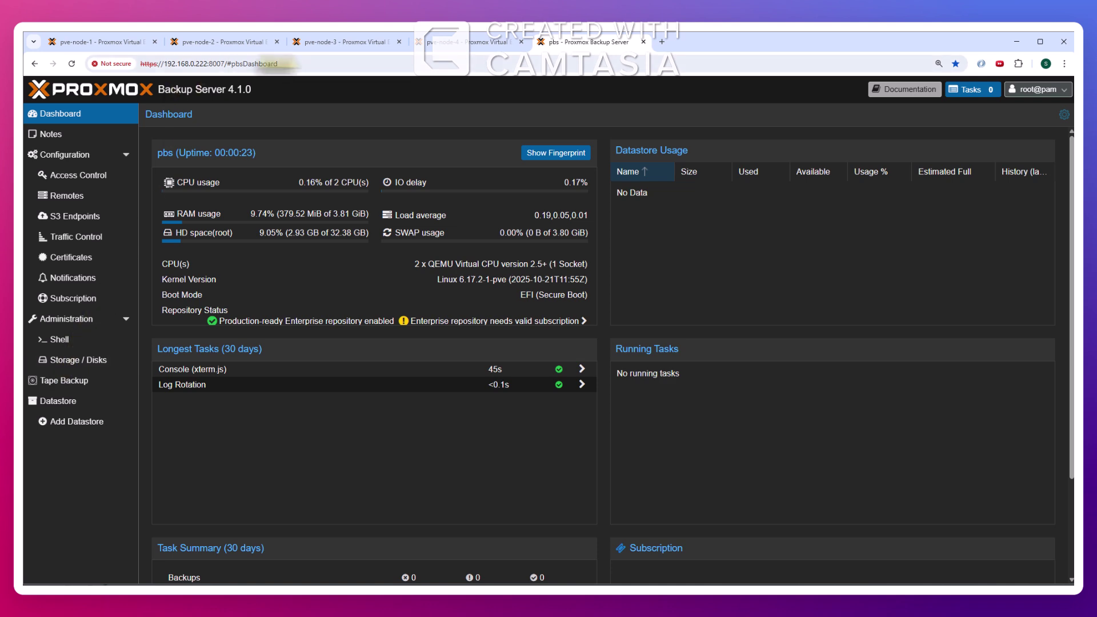
{"action": "left_click", "coordinate": [114, 42]}
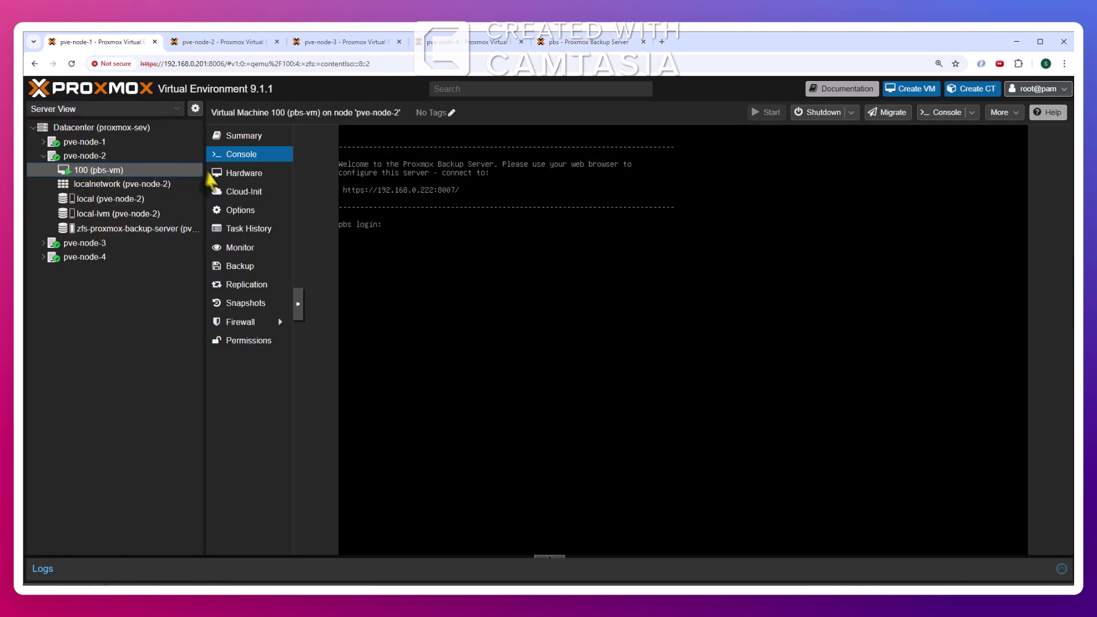
{"action": "left_click", "coordinate": [234, 172]}
{"action": "left_click", "coordinate": [454, 289]}
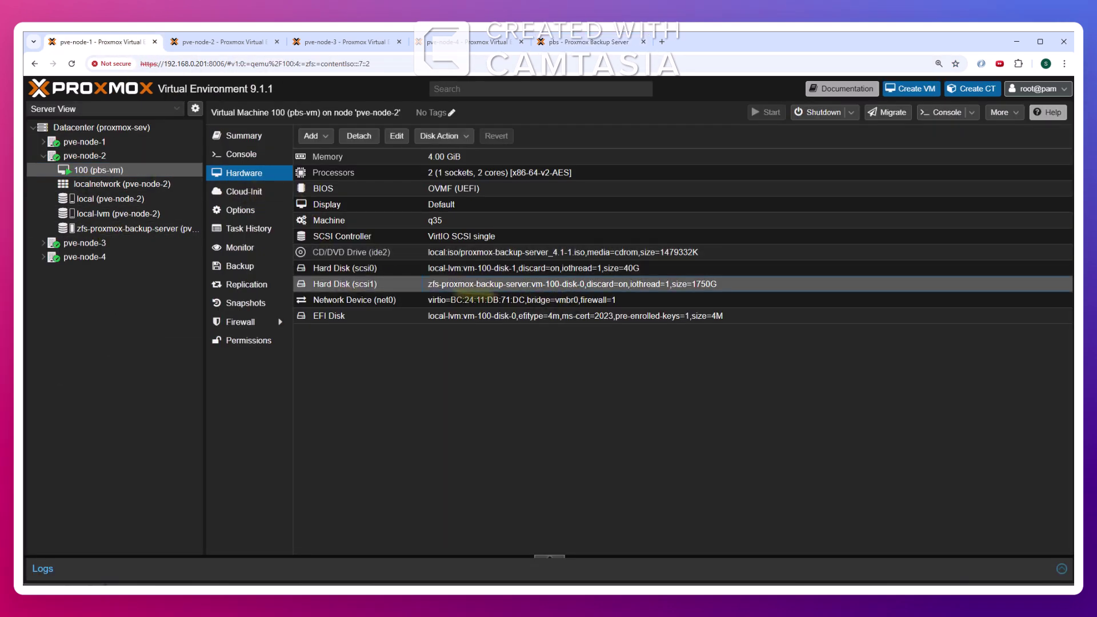
{"action": "left_click", "coordinate": [562, 46]}
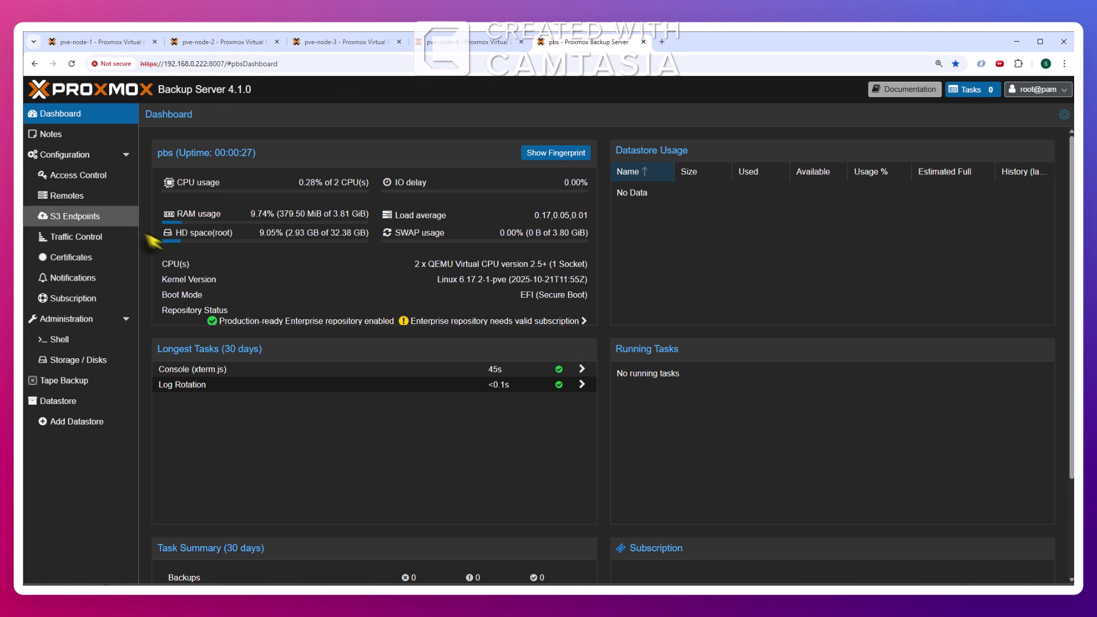
Locate the unused 1.88 TB /dev/sdb in PBS disks and view the empty Directory list
{"action": "left_click", "coordinate": [67, 366]}
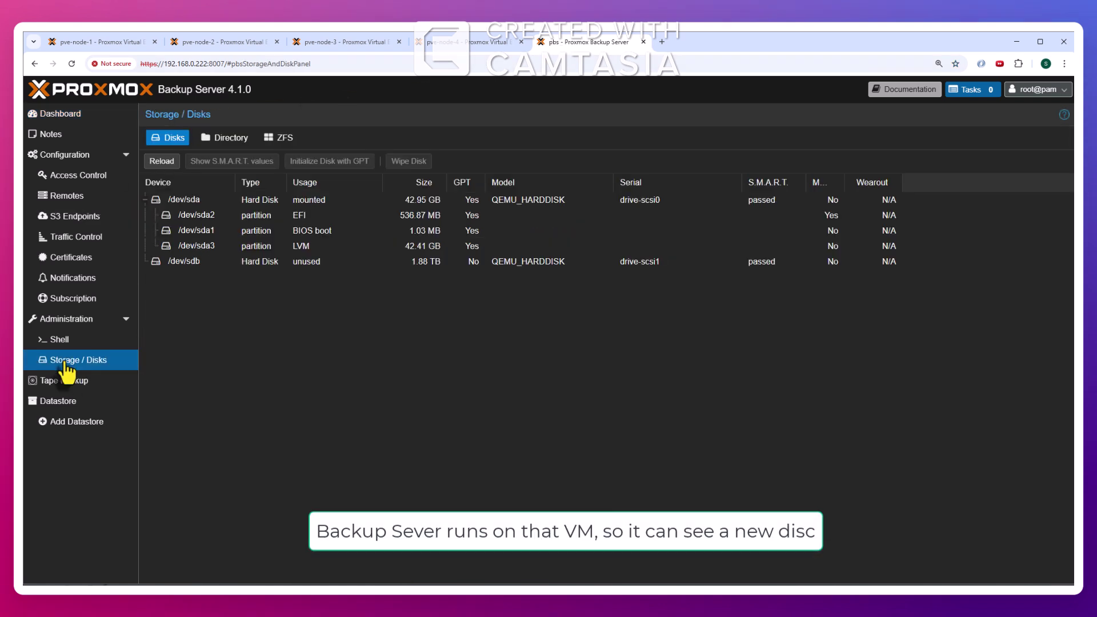
{"action": "left_click", "coordinate": [196, 261]}
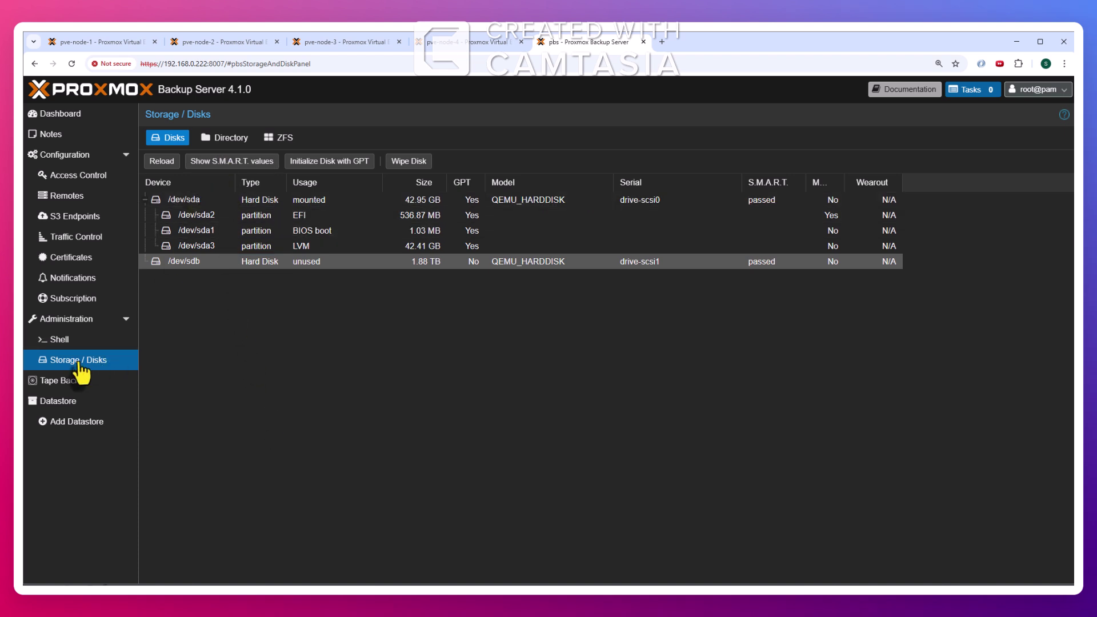
{"action": "left_click", "coordinate": [230, 138]}
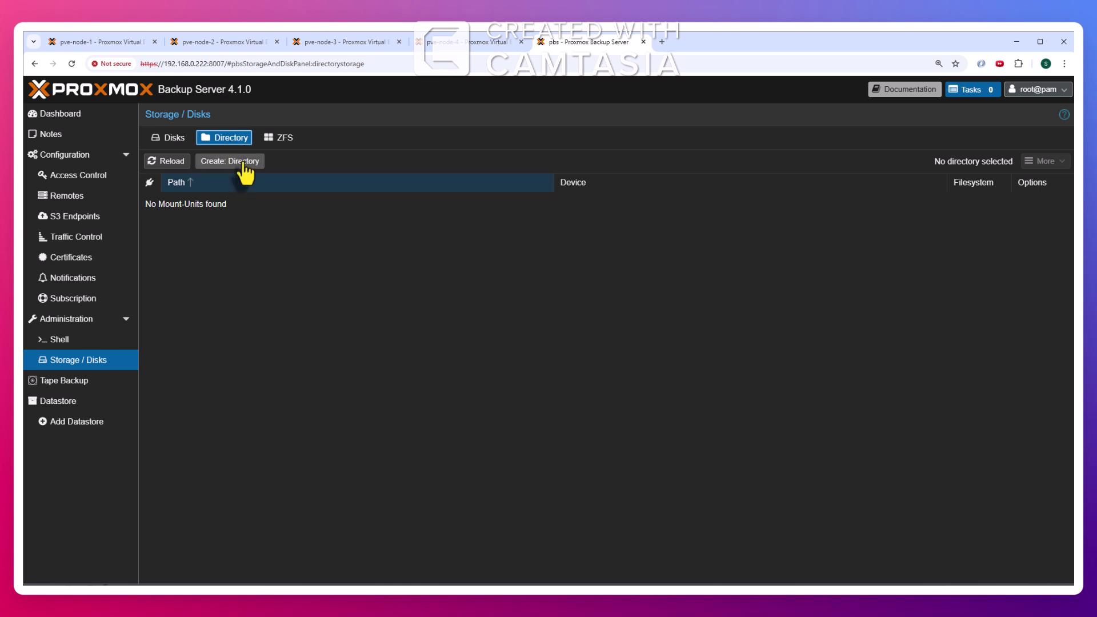
Create an ext4 directory named 'backups' on /dev/sdb, added as a datastore
{"action": "left_click", "coordinate": [243, 162]}
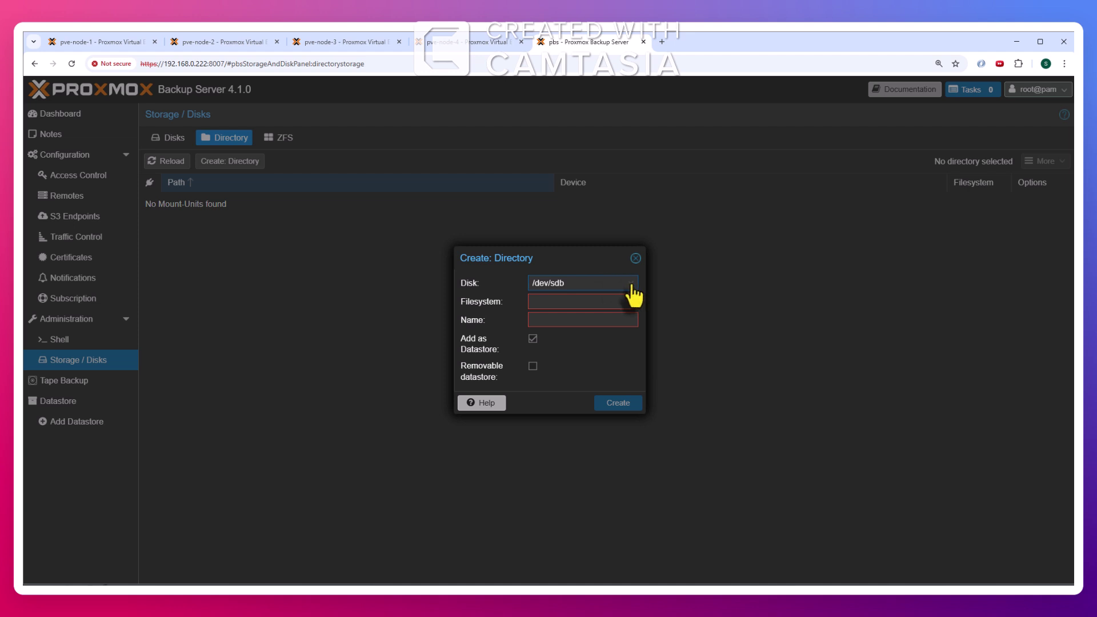
{"action": "left_click", "coordinate": [631, 284]}
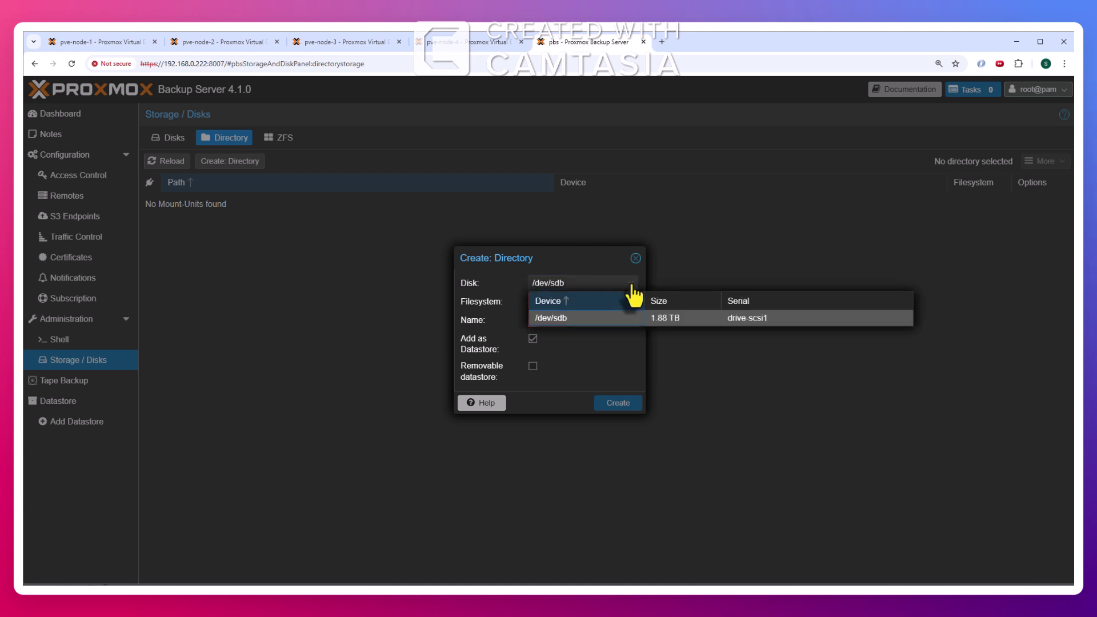
{"action": "left_click", "coordinate": [611, 318]}
{"action": "left_click", "coordinate": [598, 303]}
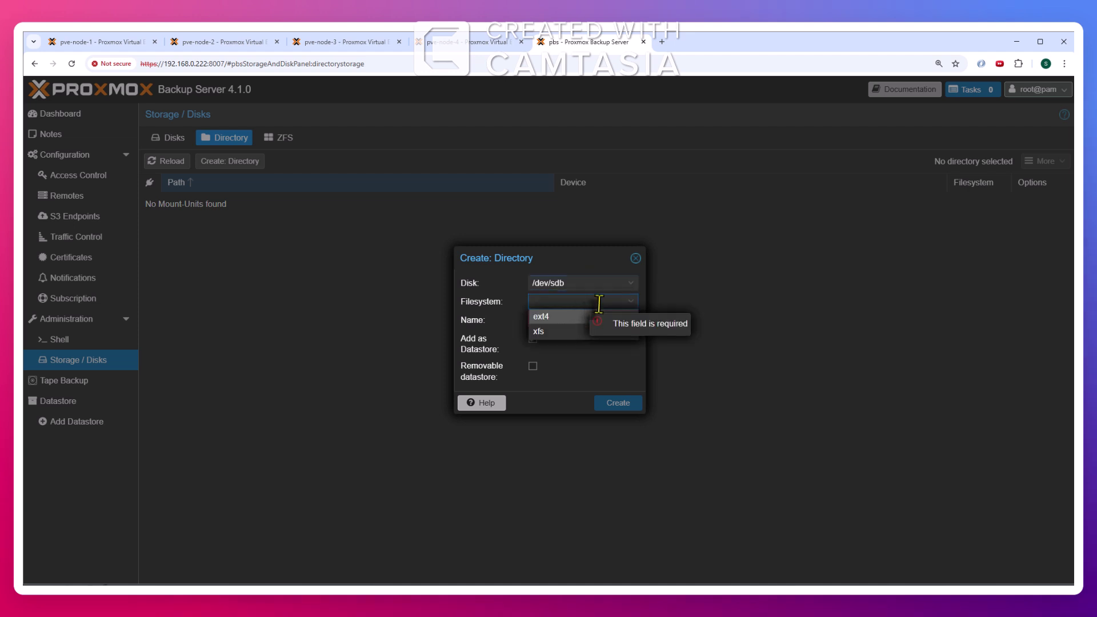
{"action": "left_click", "coordinate": [558, 317]}
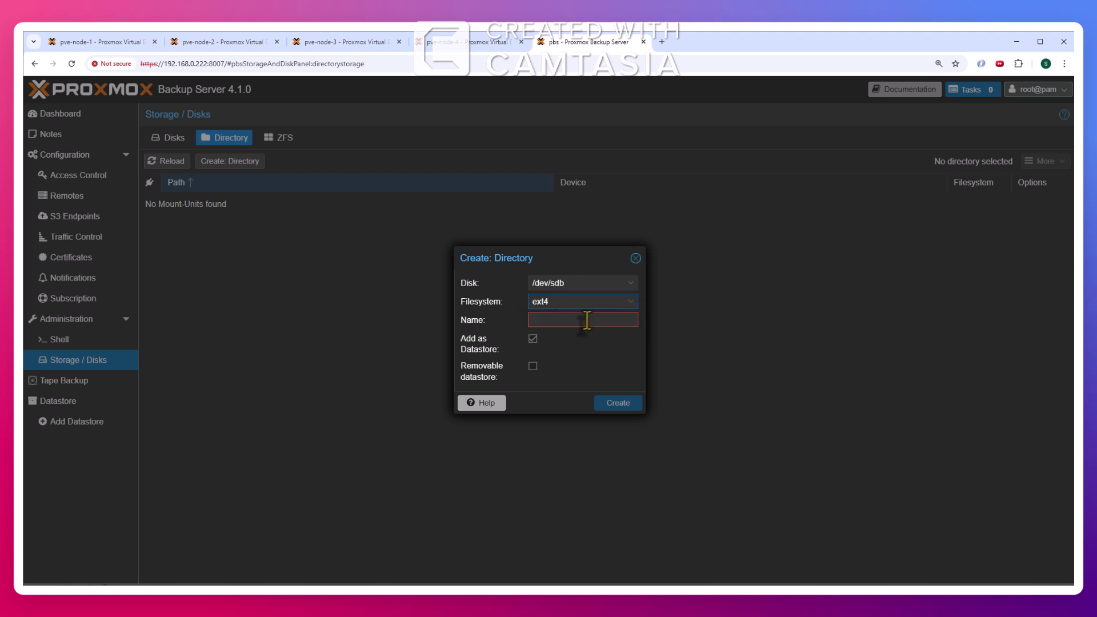
{"action": "left_click", "coordinate": [577, 320]}
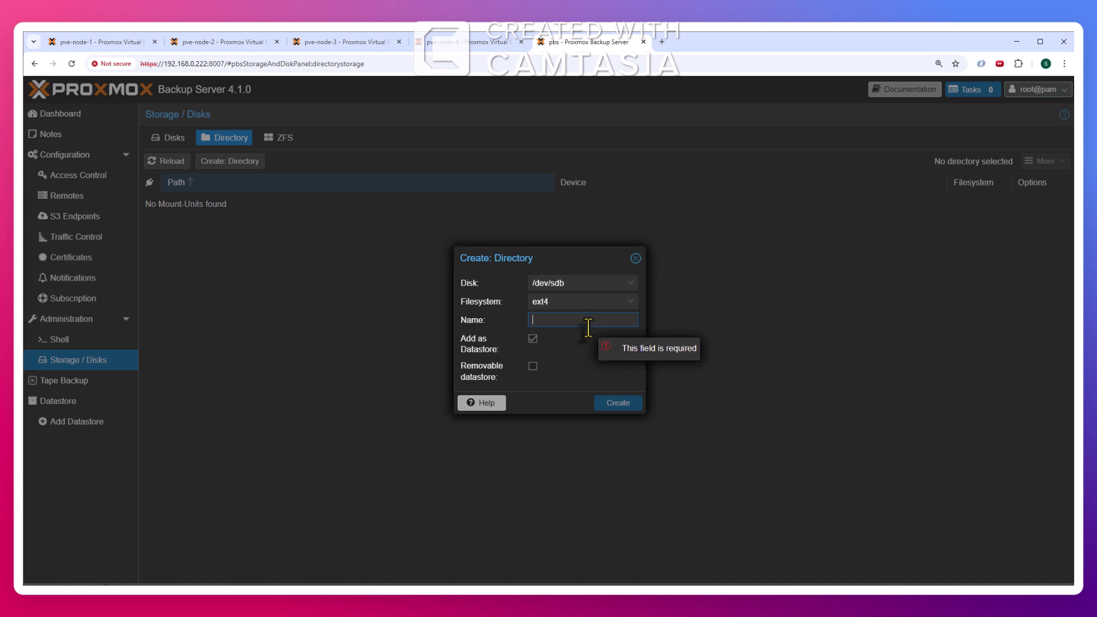
{"action": "type", "text": "backups"}
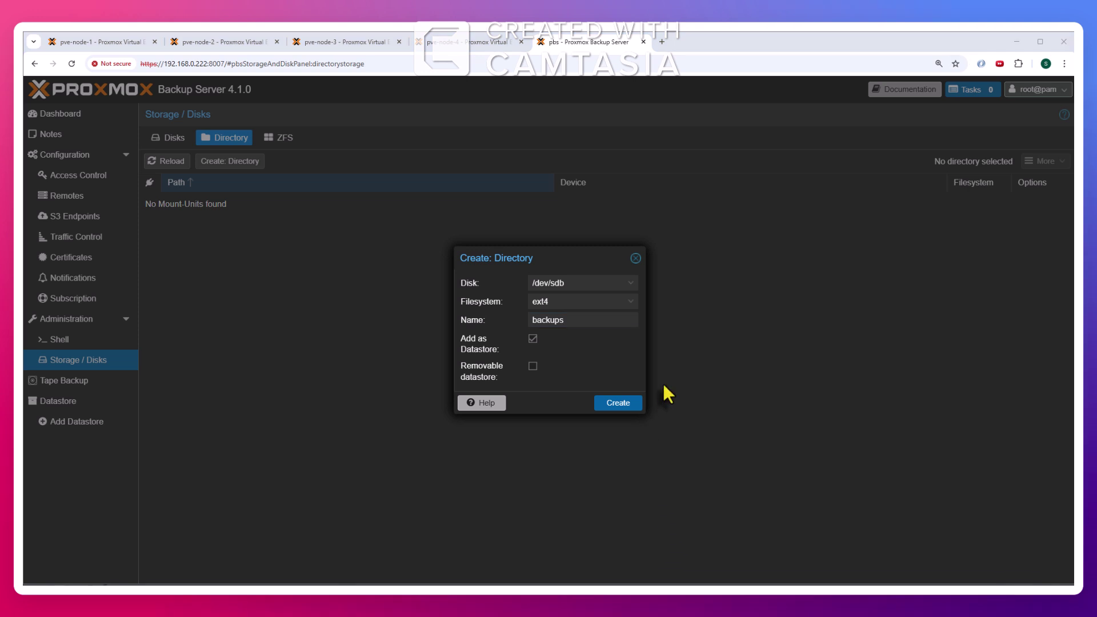
{"action": "left_click", "coordinate": [614, 402]}
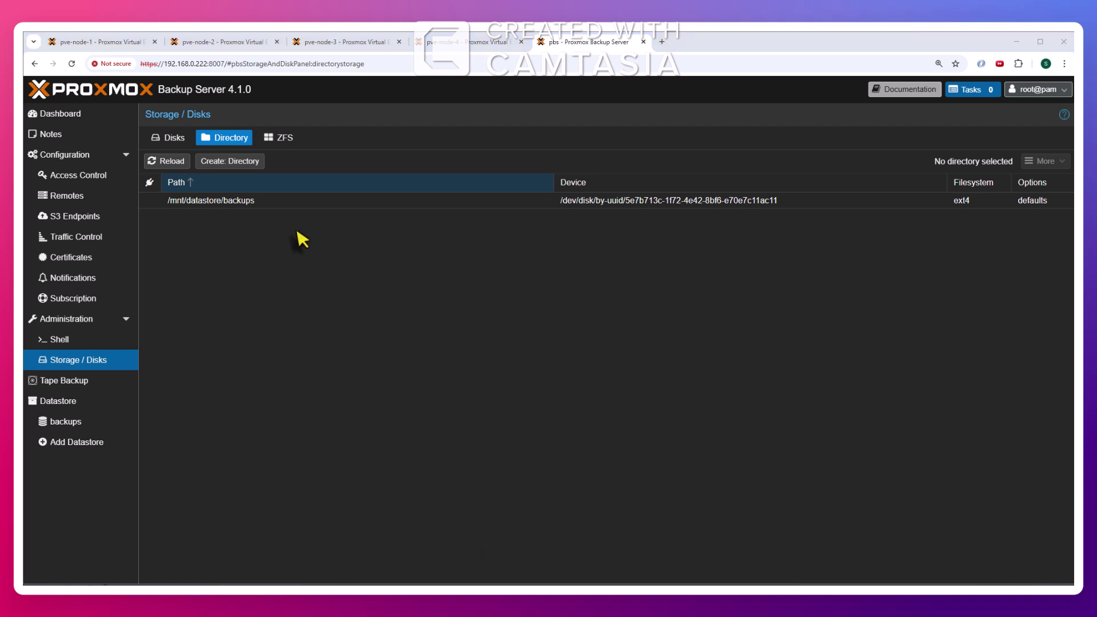
Confirm the PBS backups datastore is empty, then reload Proxmox VE to show pbs-vm's hardware
{"action": "left_click", "coordinate": [60, 426]}
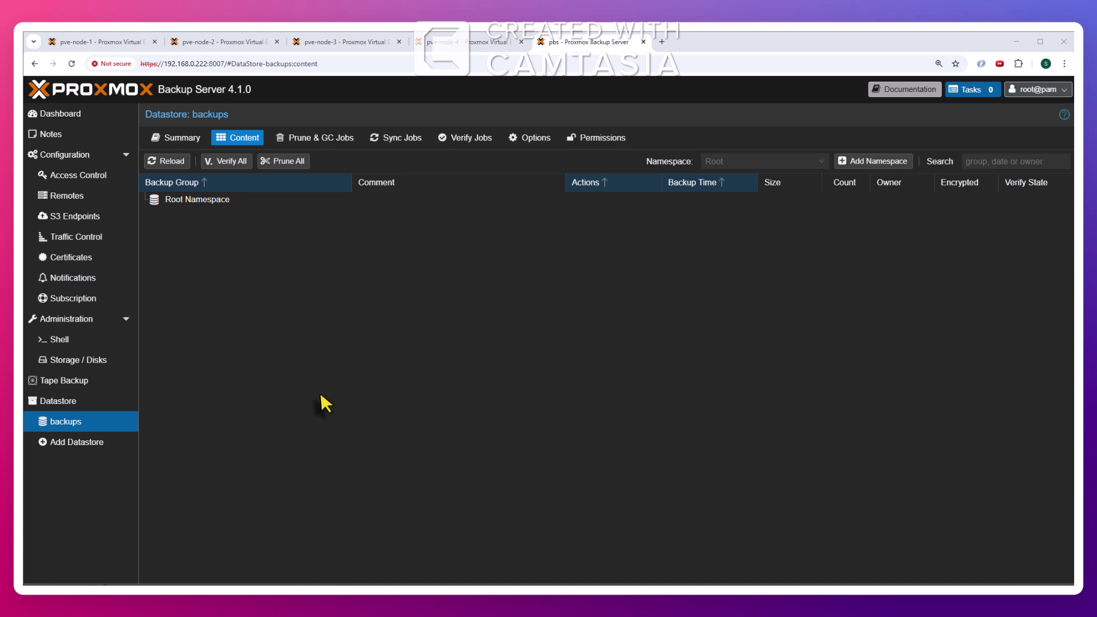
{"action": "left_click", "coordinate": [107, 44]}
{"action": "left_click", "coordinate": [71, 63]}
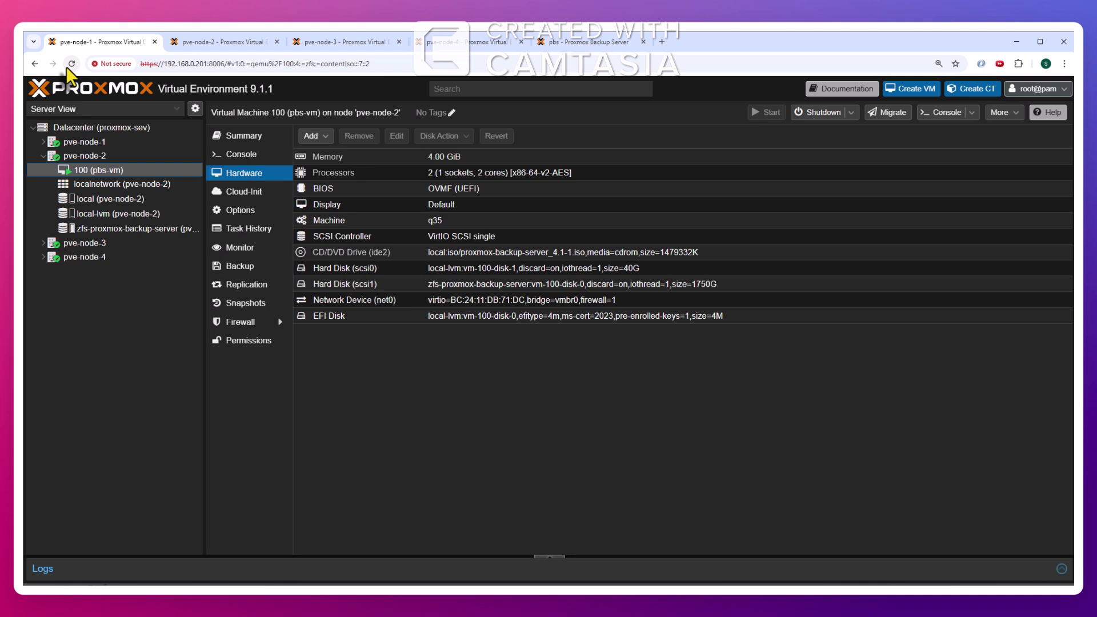
Start adding a Proxmox Backup Server storage from the Datacenter storage list
{"action": "left_click", "coordinate": [126, 129]}
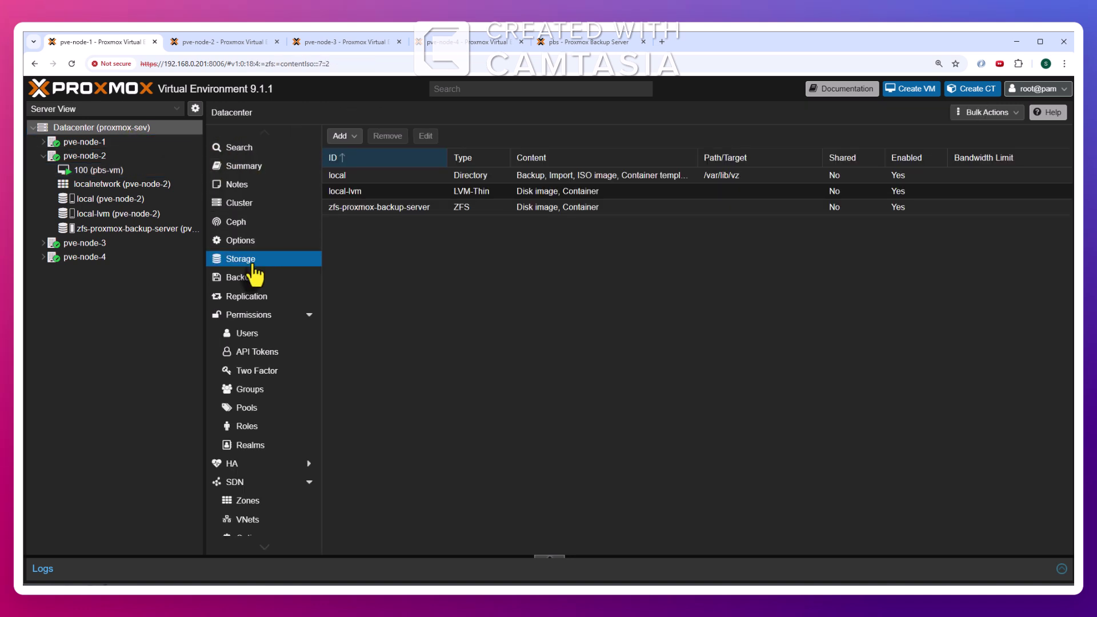
{"action": "left_click", "coordinate": [343, 136]}
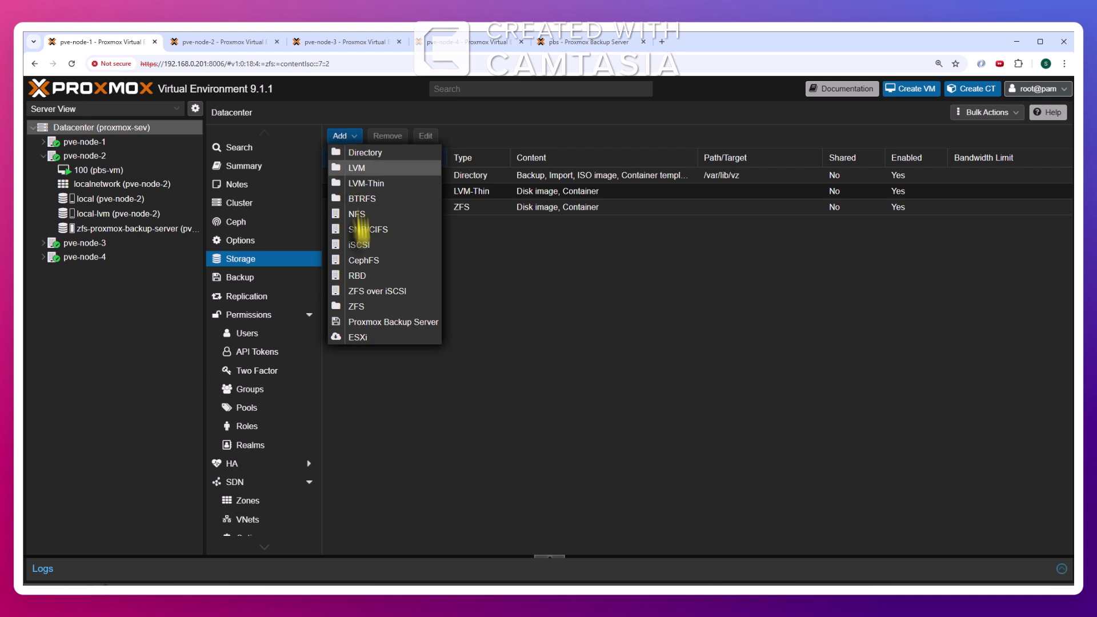
{"action": "left_click", "coordinate": [396, 322]}
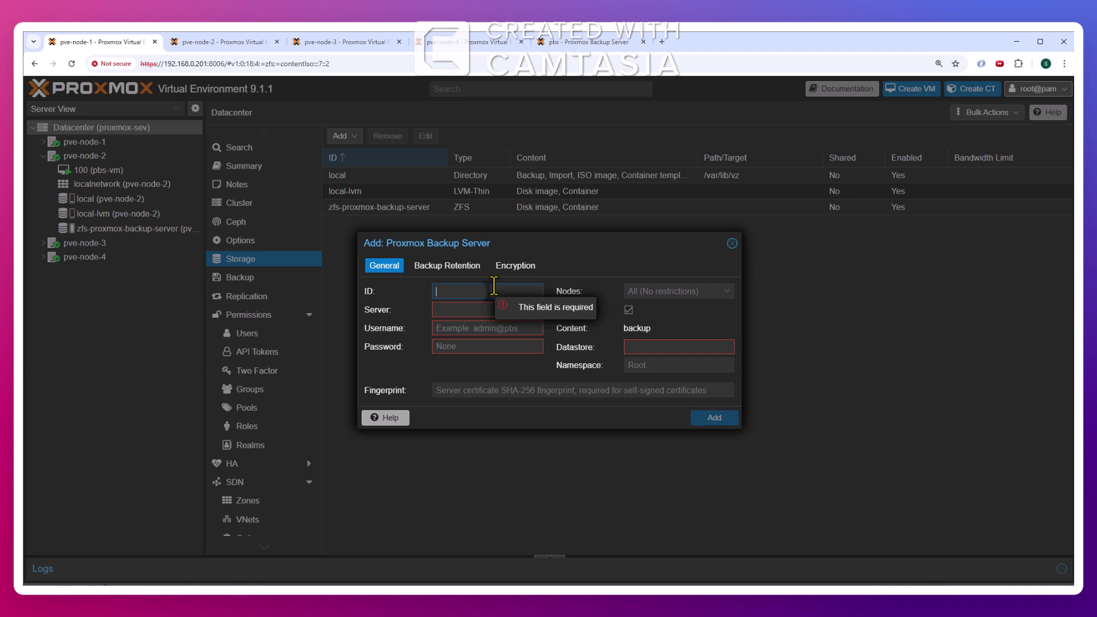
{"action": "left_click", "coordinate": [448, 309]}
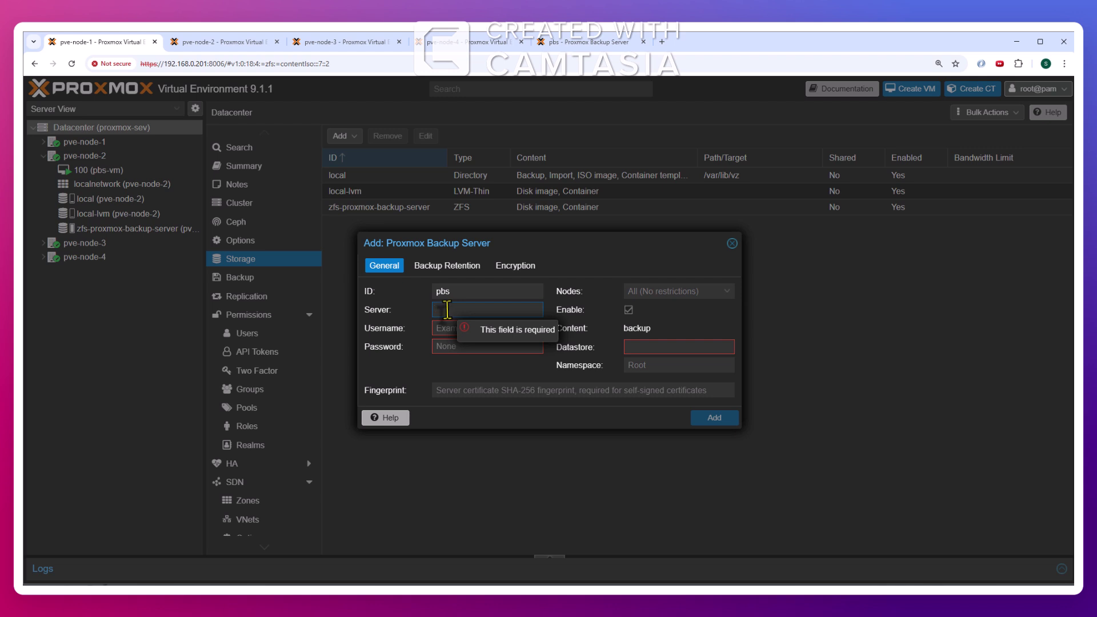
Copy the backup server's IP 192.168.0.222 from the PBS address bar into the Server field
{"action": "left_click", "coordinate": [589, 42]}
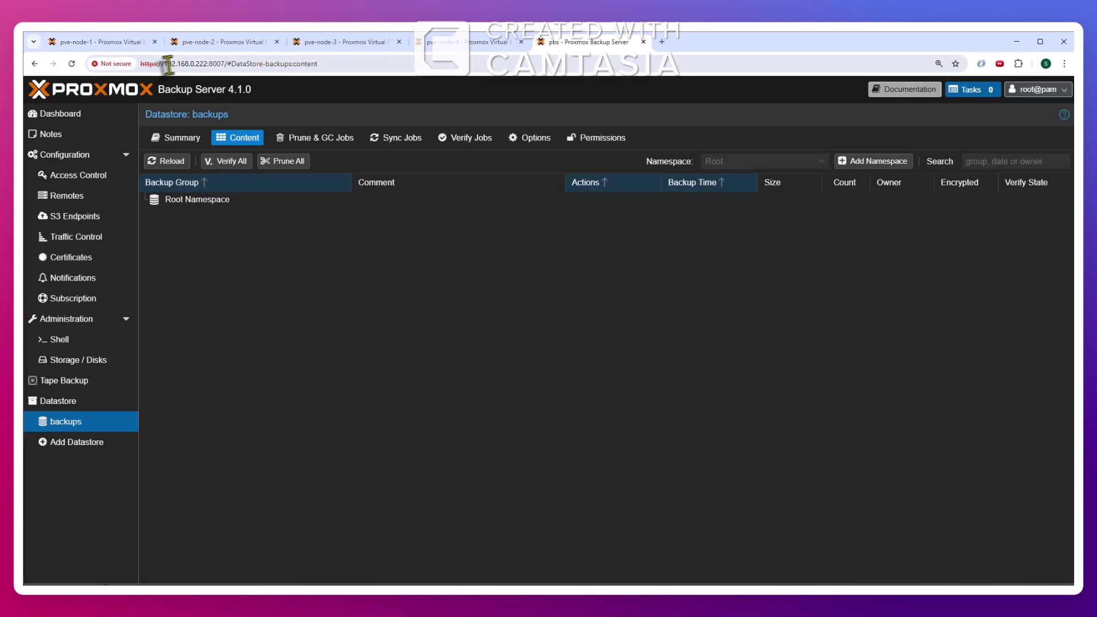
{"action": "left_click_drag", "start_coordinate": [166, 63], "coordinate": [209, 63]}
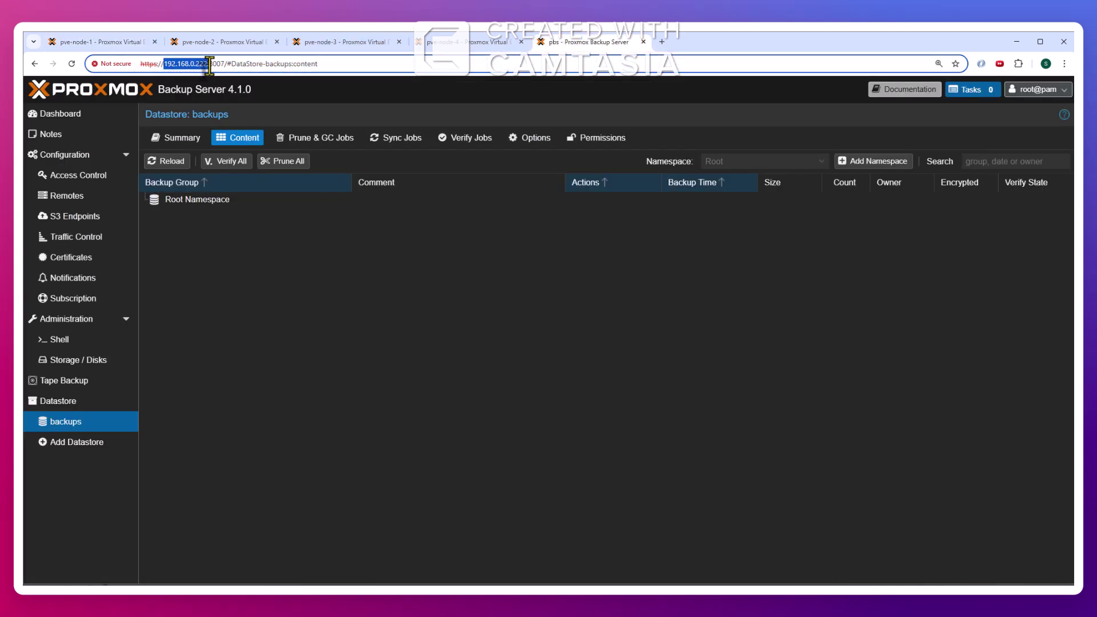
{"action": "left_click", "coordinate": [115, 43]}
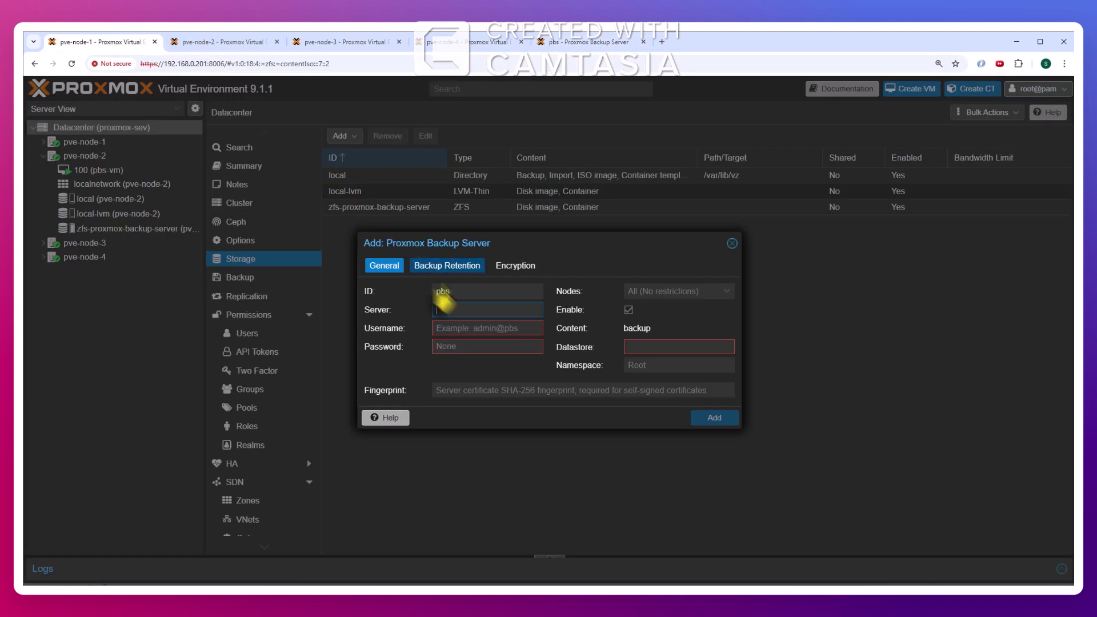
{"action": "type", "text": "192.168.0.222:"}
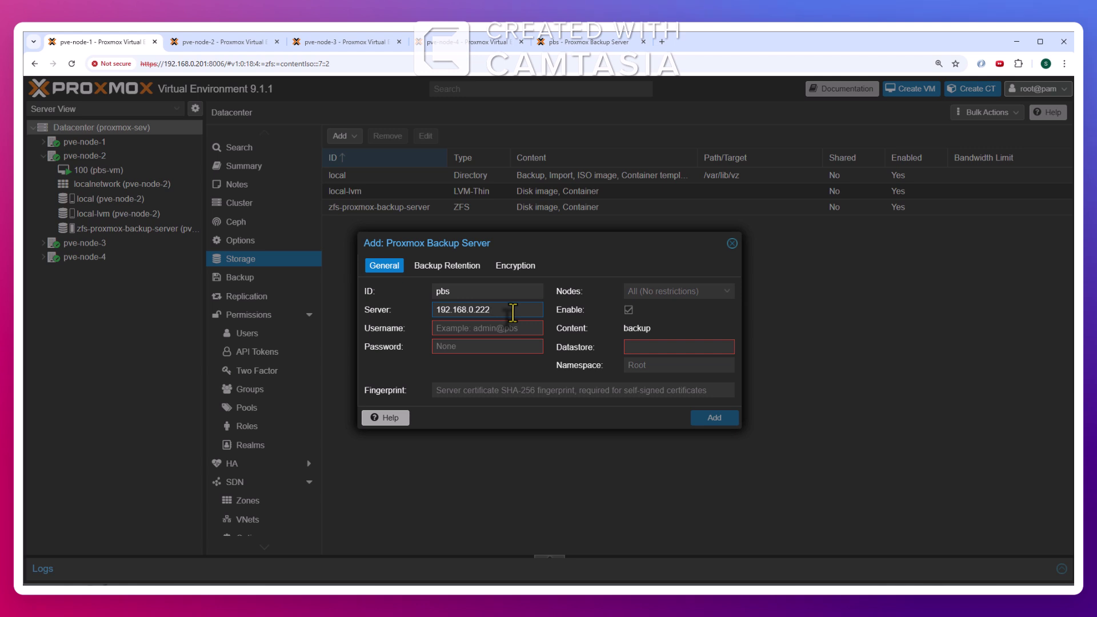
Enter username root@pam and the password, leaving the storage available on all nodes
{"action": "left_click", "coordinate": [488, 330]}
{"action": "type", "text": "root@pam"}
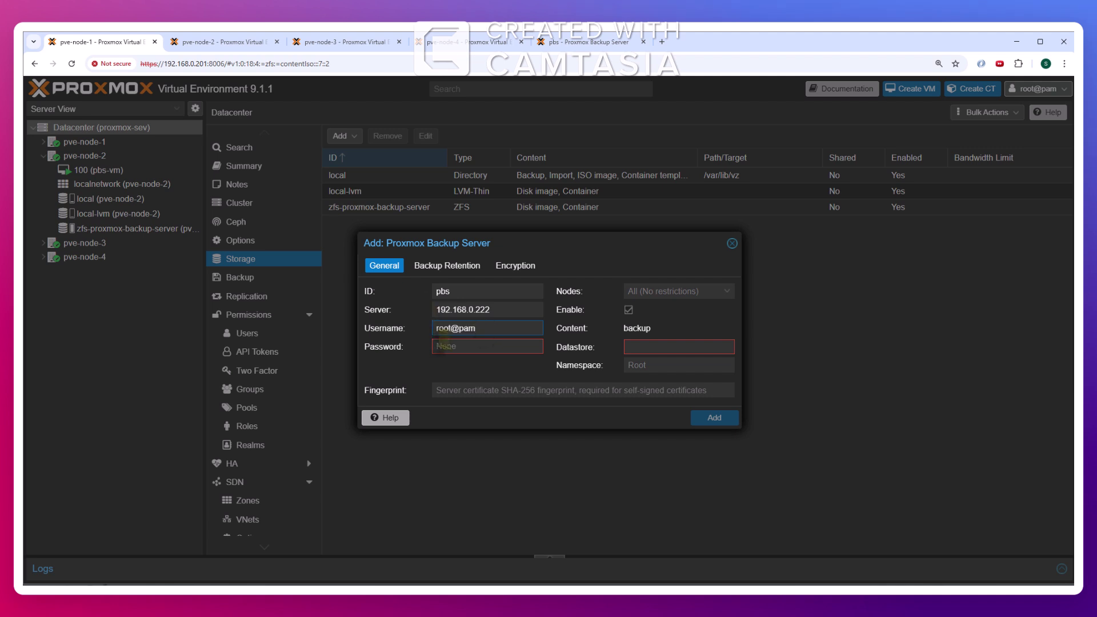
{"action": "left_click", "coordinate": [457, 346]}
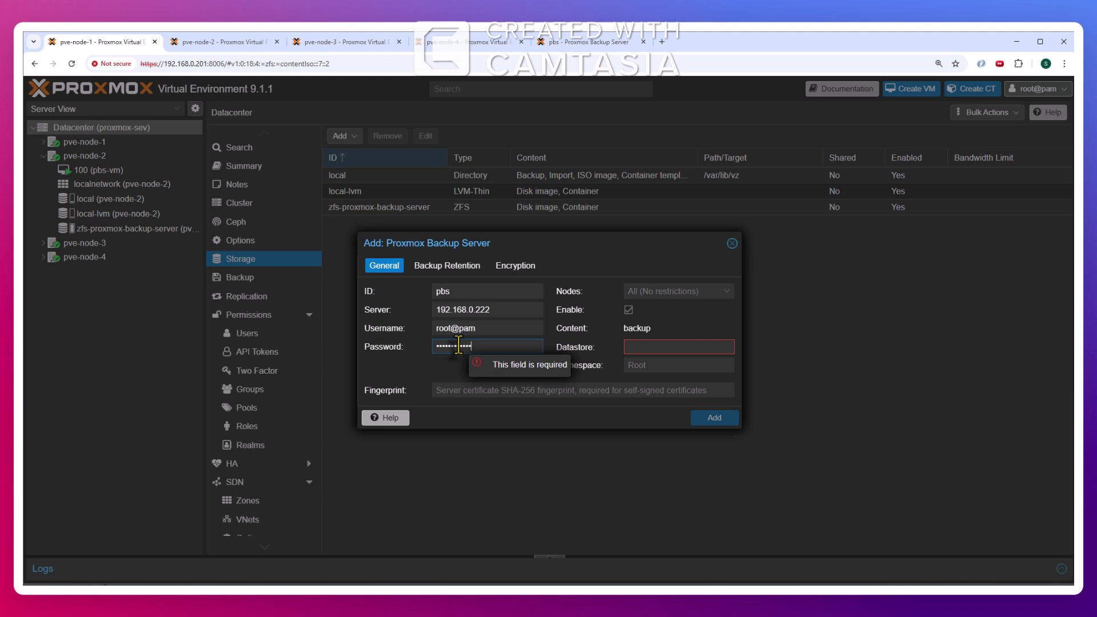
{"action": "left_click", "coordinate": [727, 291]}
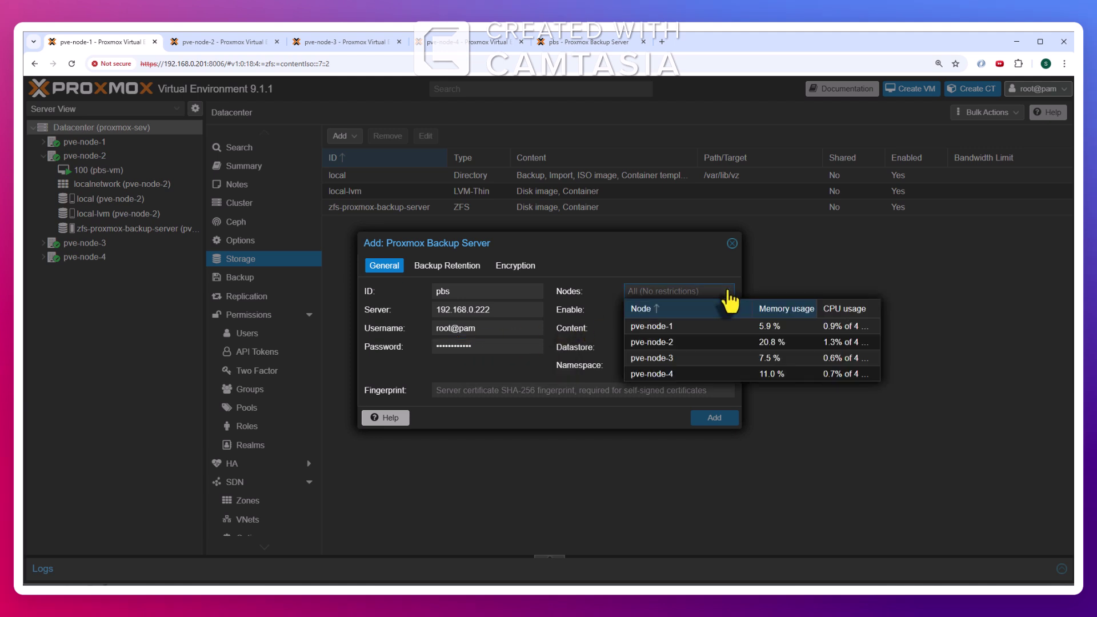
{"action": "left_click", "coordinate": [728, 292]}
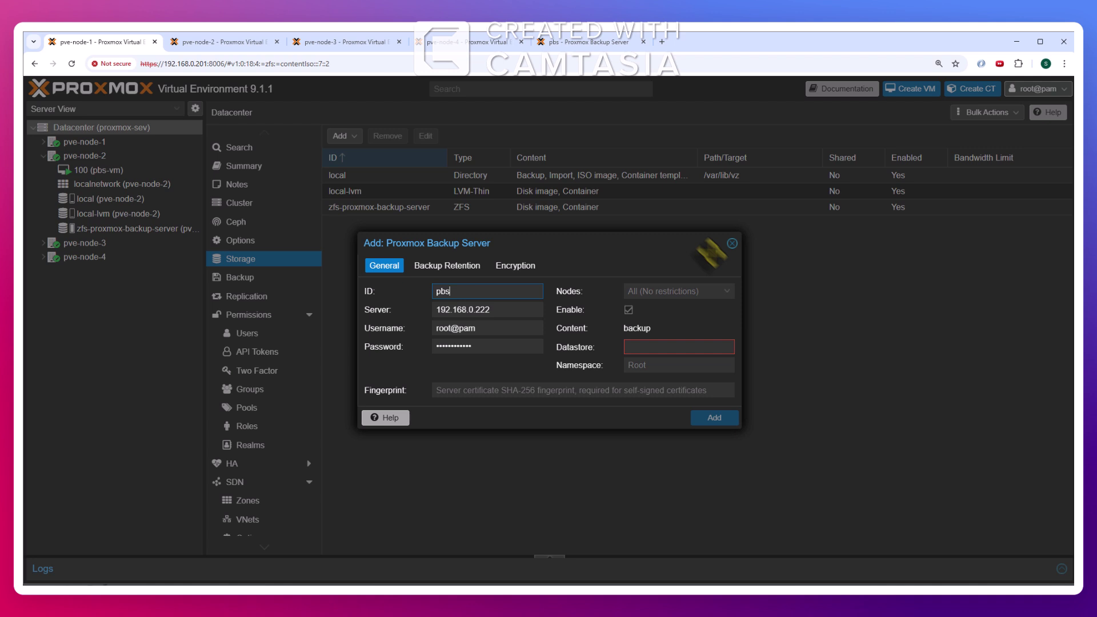
{"action": "left_click", "coordinate": [728, 292]}
{"action": "left_click", "coordinate": [678, 244]}
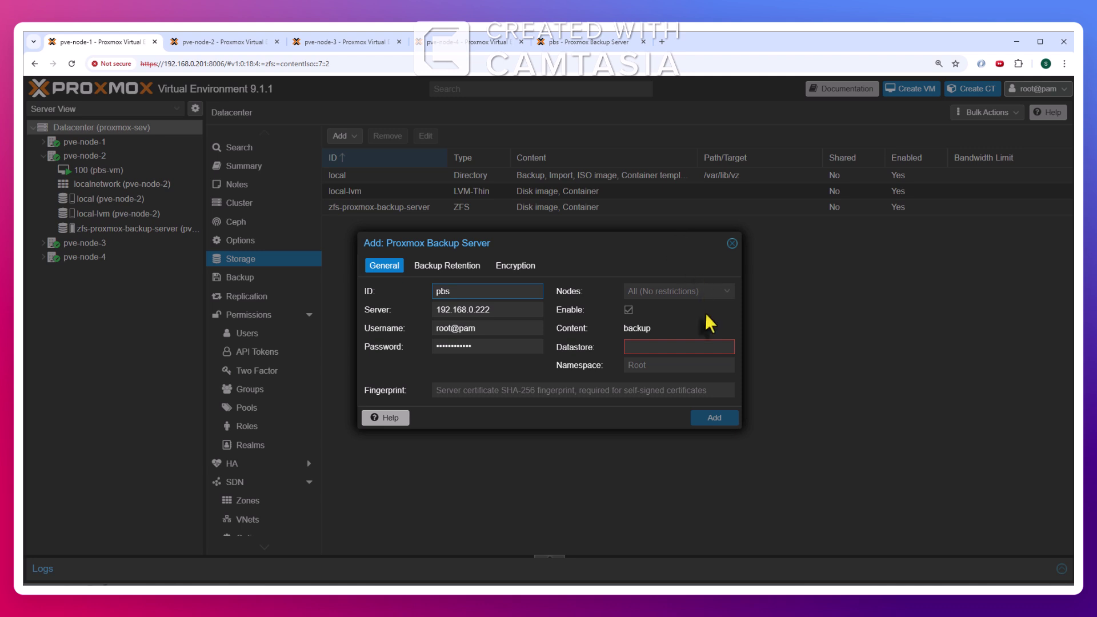
Set the datastore to backups after confirming its name, then bring up the PBS dashboard
{"action": "left_click", "coordinate": [679, 348]}
{"action": "type", "text": "backups"}
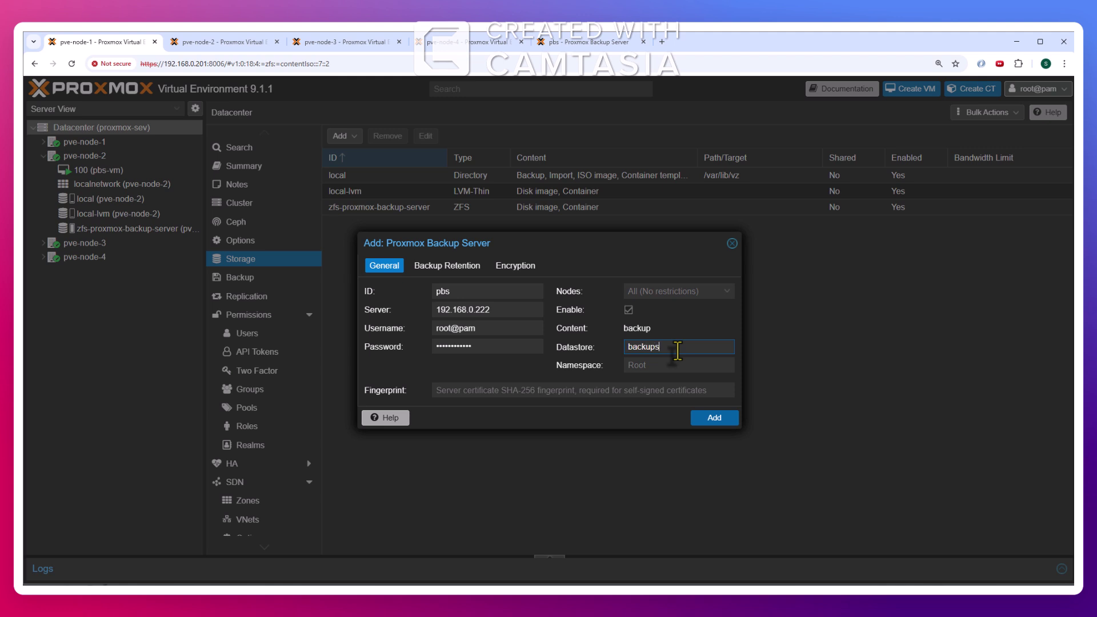
{"action": "left_click", "coordinate": [588, 42]}
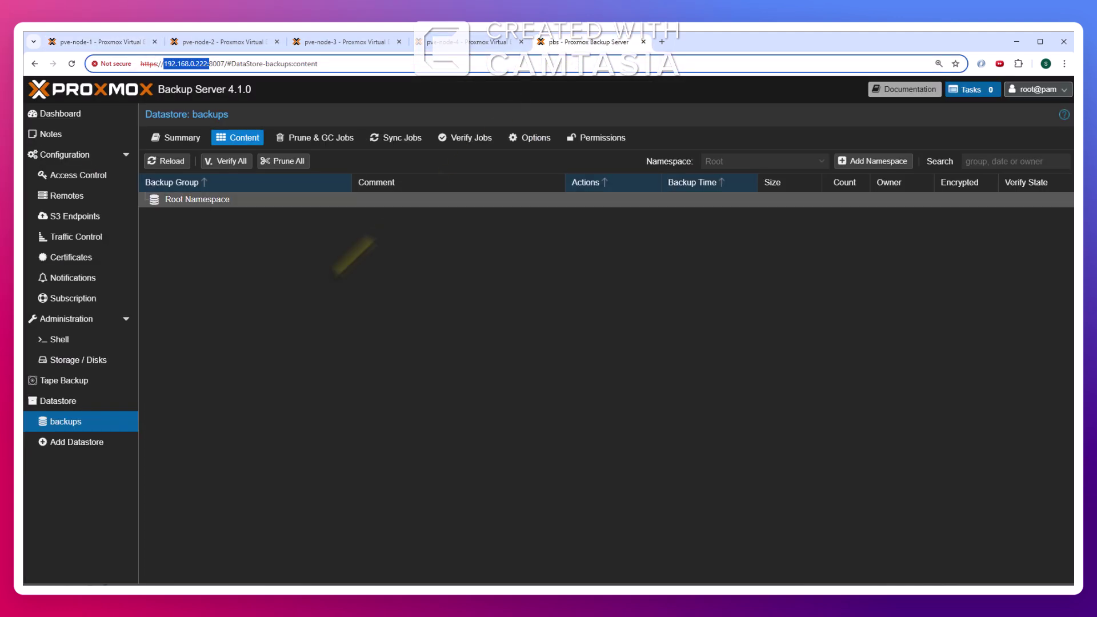
{"action": "left_click", "coordinate": [100, 42]}
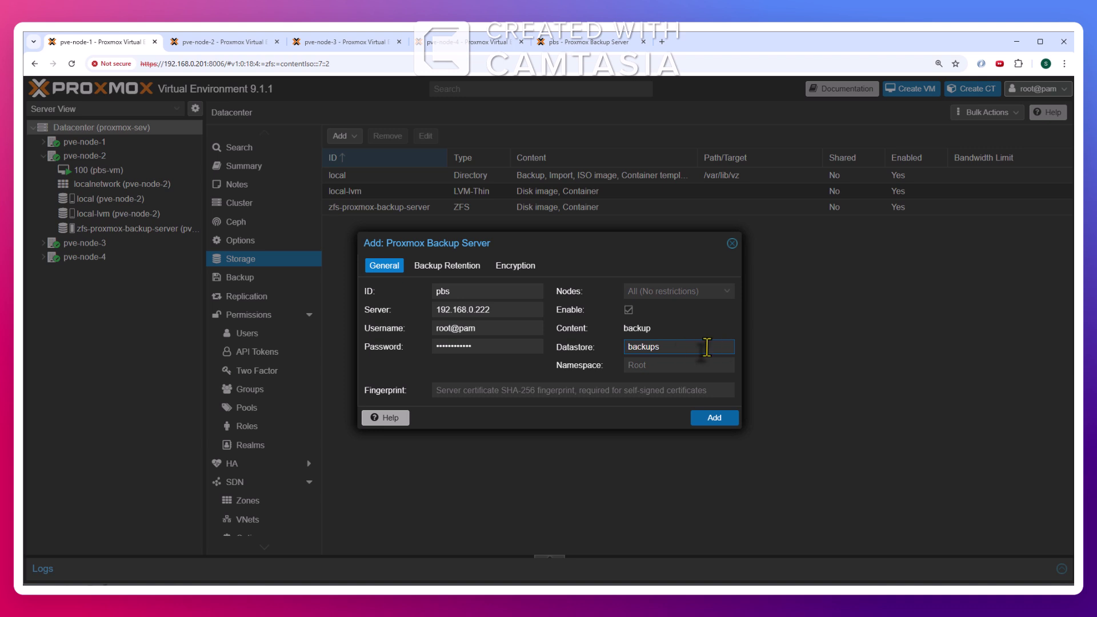
{"action": "left_click", "coordinate": [556, 390]}
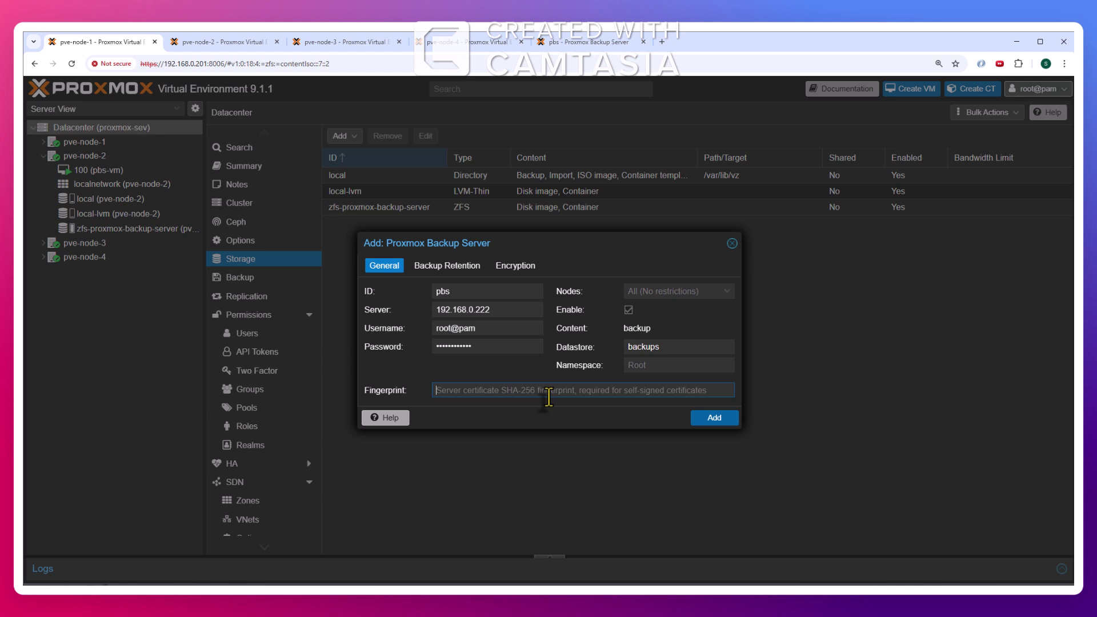
{"action": "left_click", "coordinate": [577, 42]}
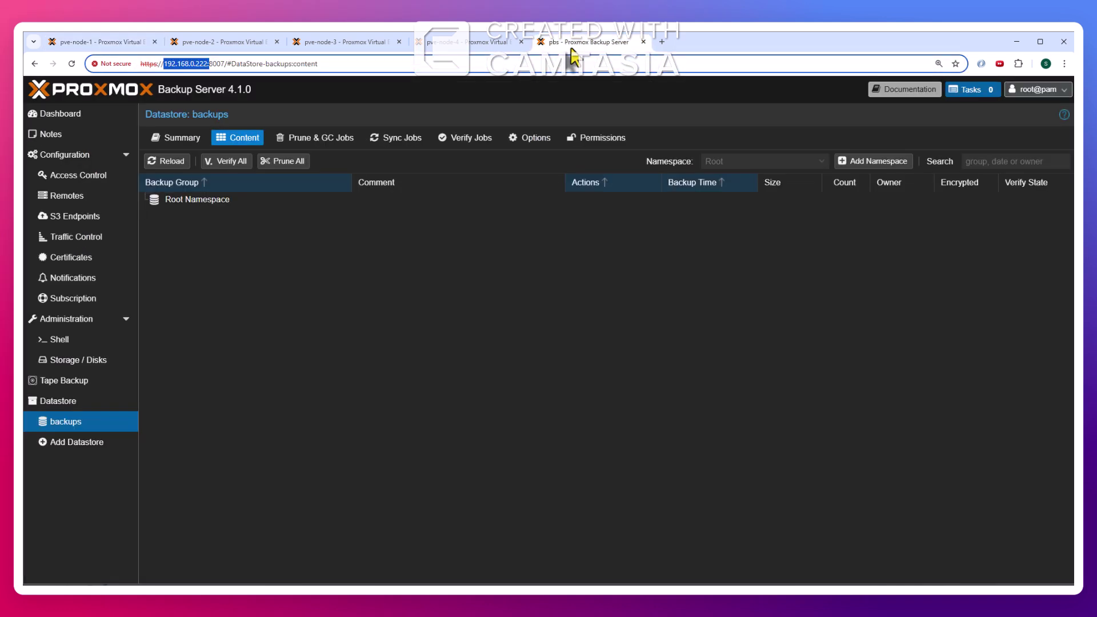
{"action": "left_click", "coordinate": [76, 117]}
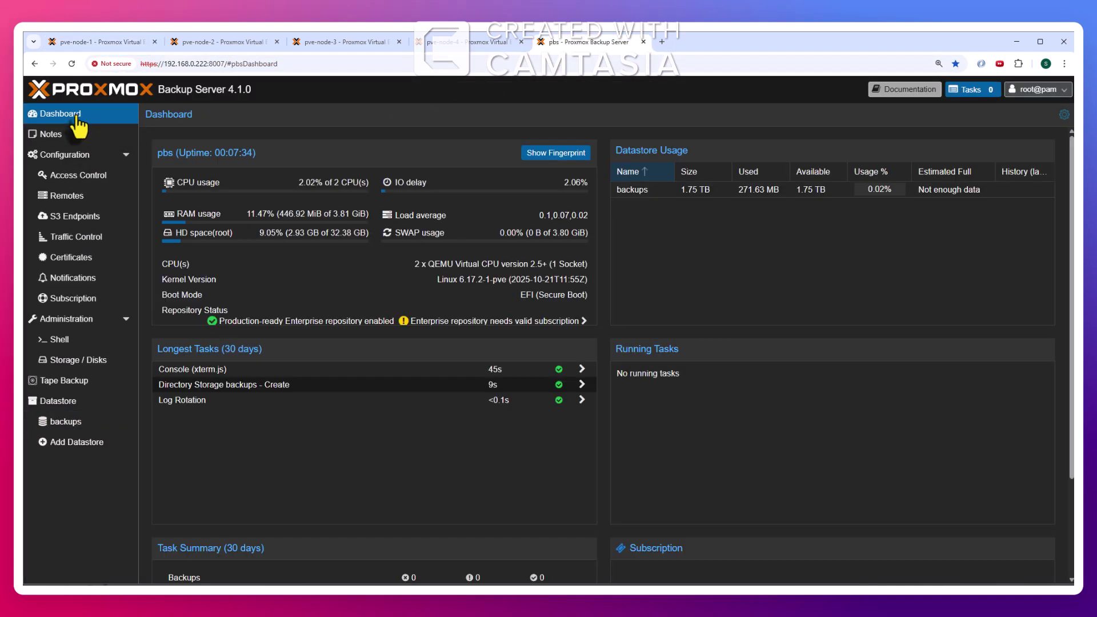
Copy the PBS server certificate fingerprint from the dashboard
{"action": "left_click", "coordinate": [557, 157]}
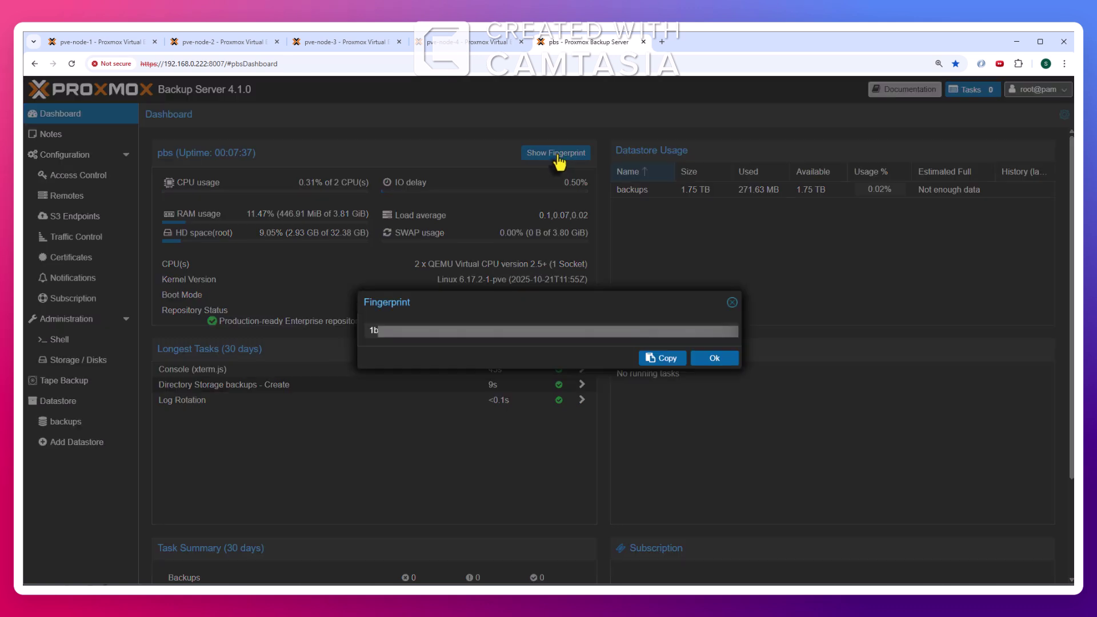
{"action": "left_click", "coordinate": [664, 358]}
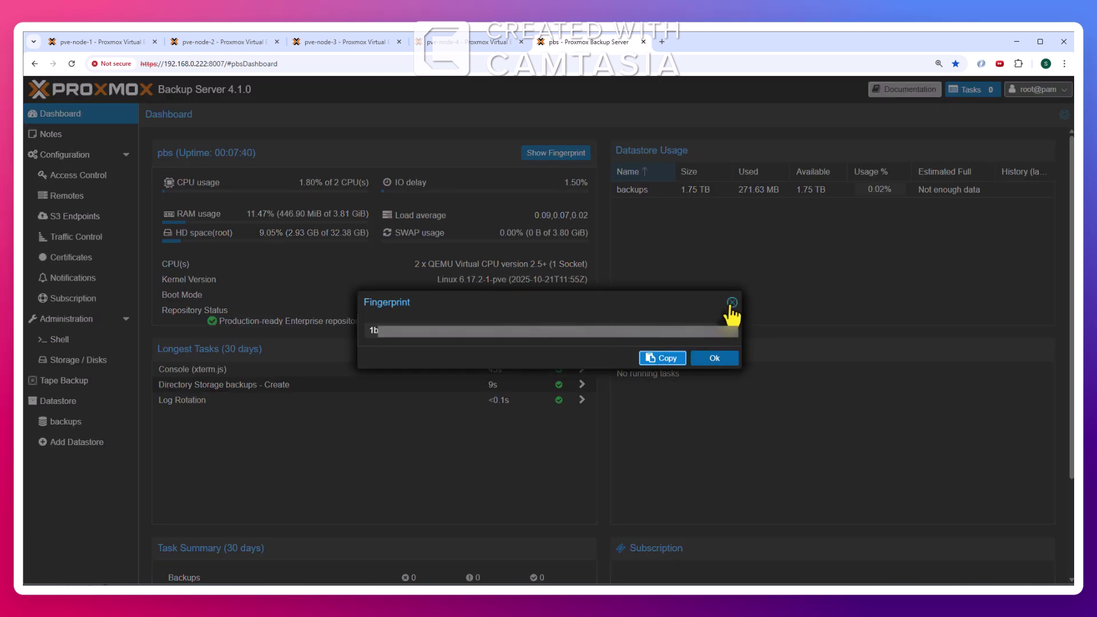
{"action": "left_click", "coordinate": [715, 359]}
Paste the fingerprint into the Proxmox VE form and add the pbs storage
{"action": "left_click", "coordinate": [90, 48]}
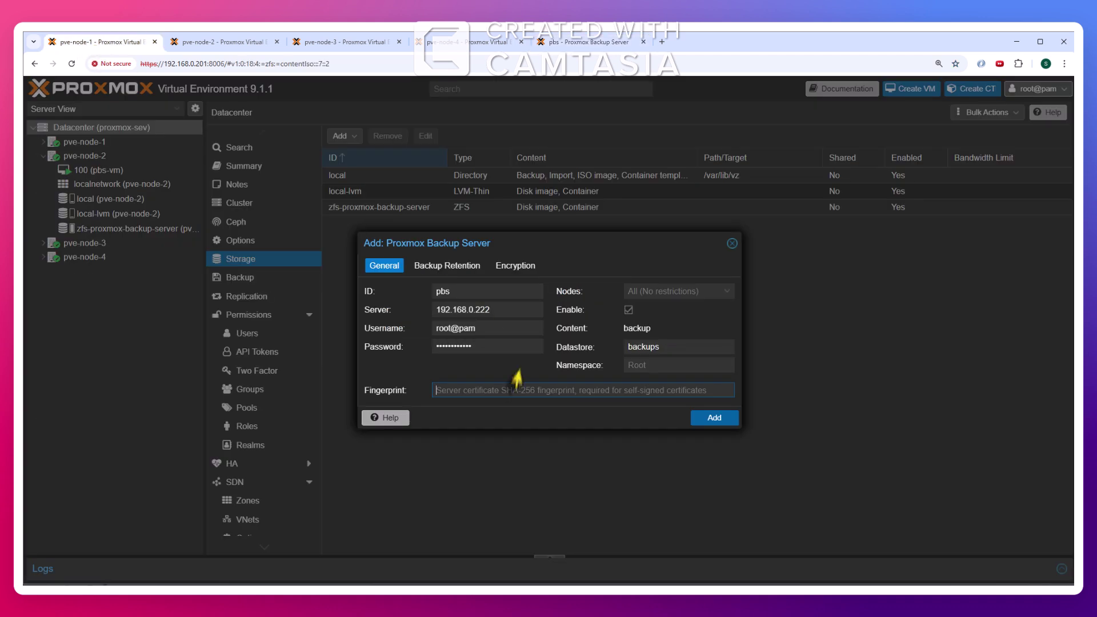
{"action": "right_click", "coordinate": [497, 393]}
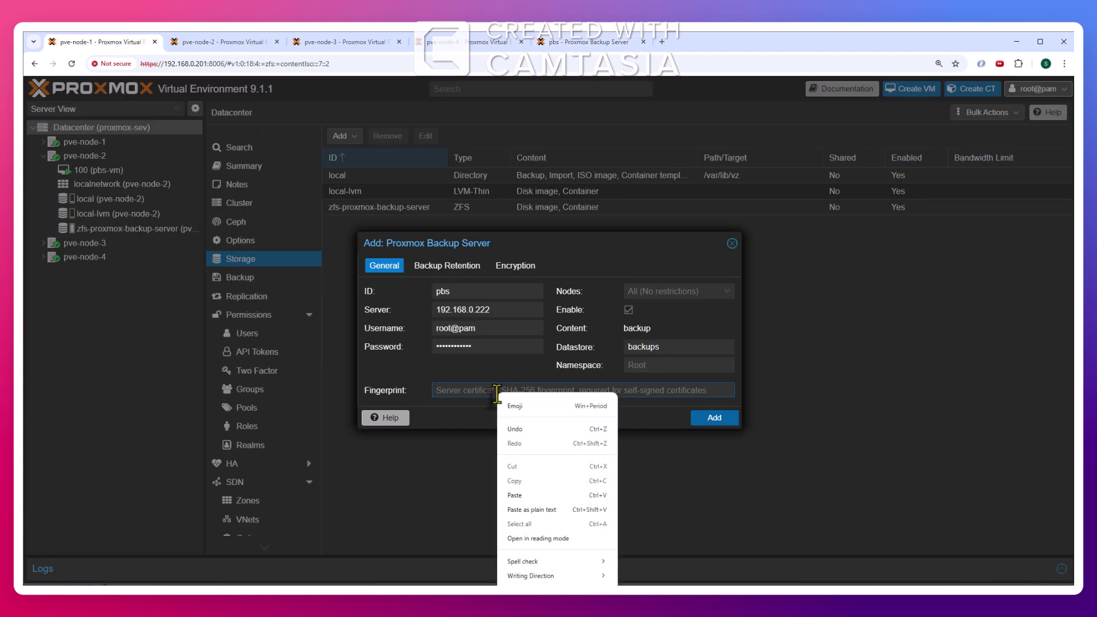
{"action": "left_click", "coordinate": [535, 495]}
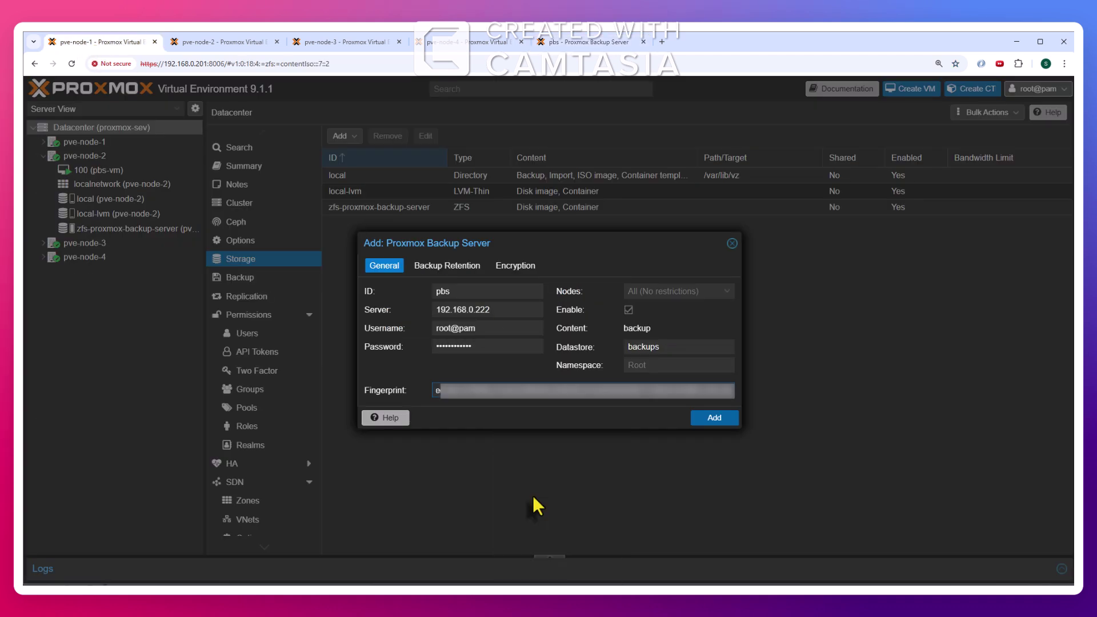
{"action": "left_click", "coordinate": [713, 418]}
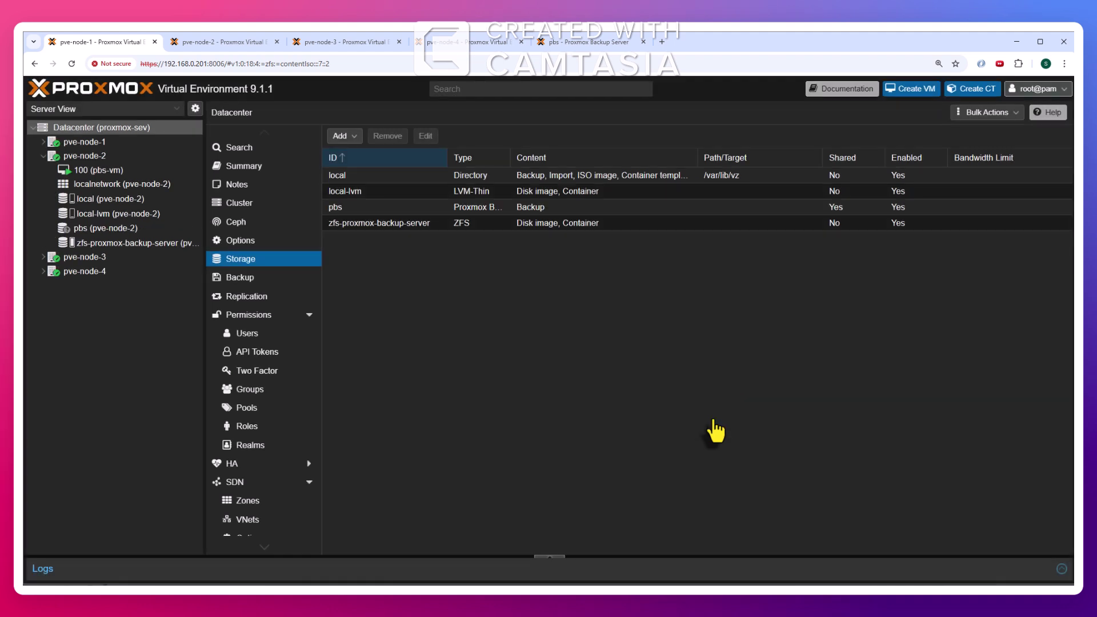
View the zfs-proxmox-backup-server summary (98.83% used, 1.91 of 1.93 TB) and widen the resource tree
{"action": "left_click", "coordinate": [121, 241]}
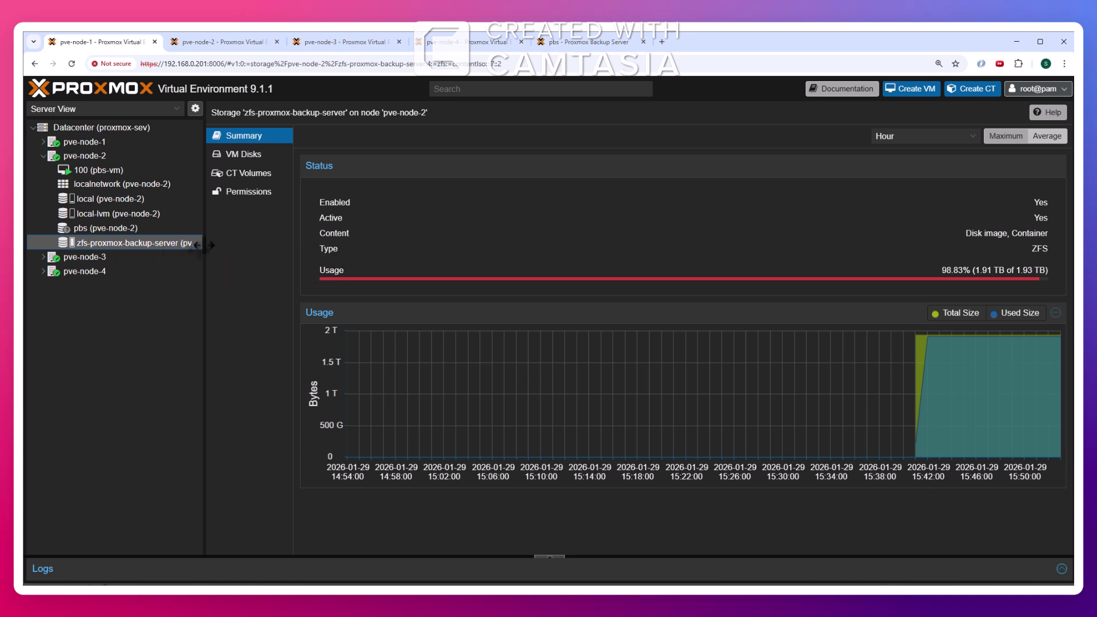
{"action": "left_click_drag", "start_coordinate": [204, 245], "coordinate": [237, 242]}
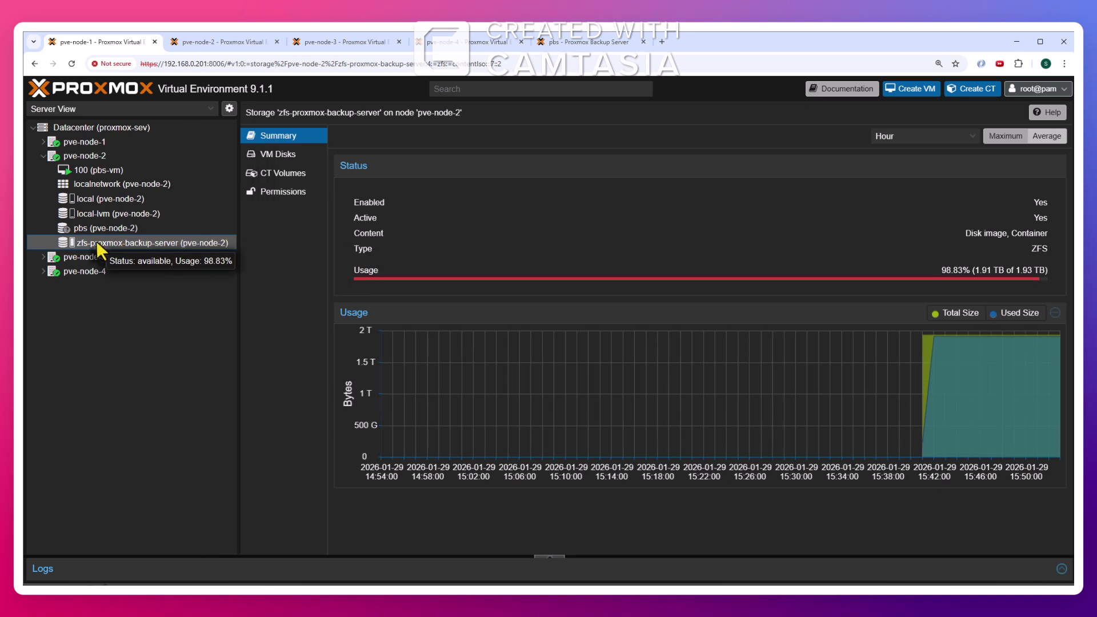